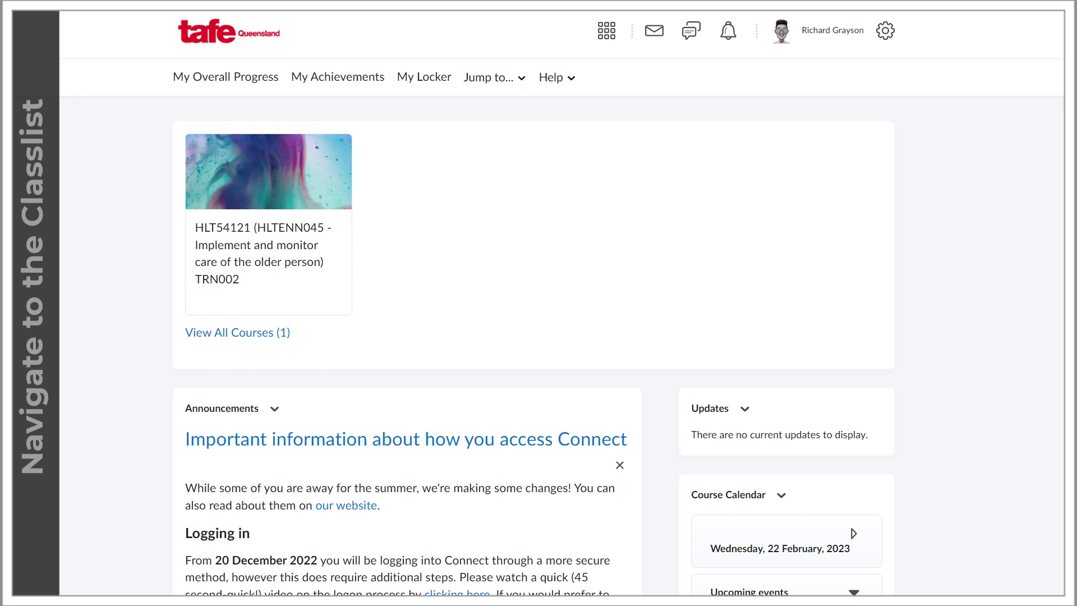
- Open the HLT54121 unit, glance at the Email page, then return to its home page
left_click(282, 273)
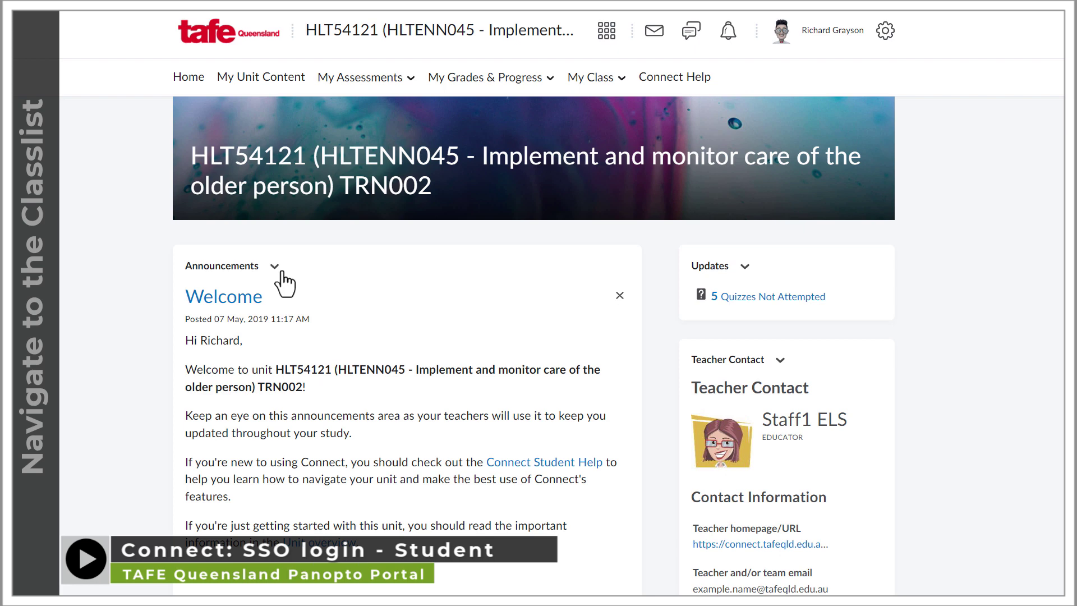
left_click(653, 34)
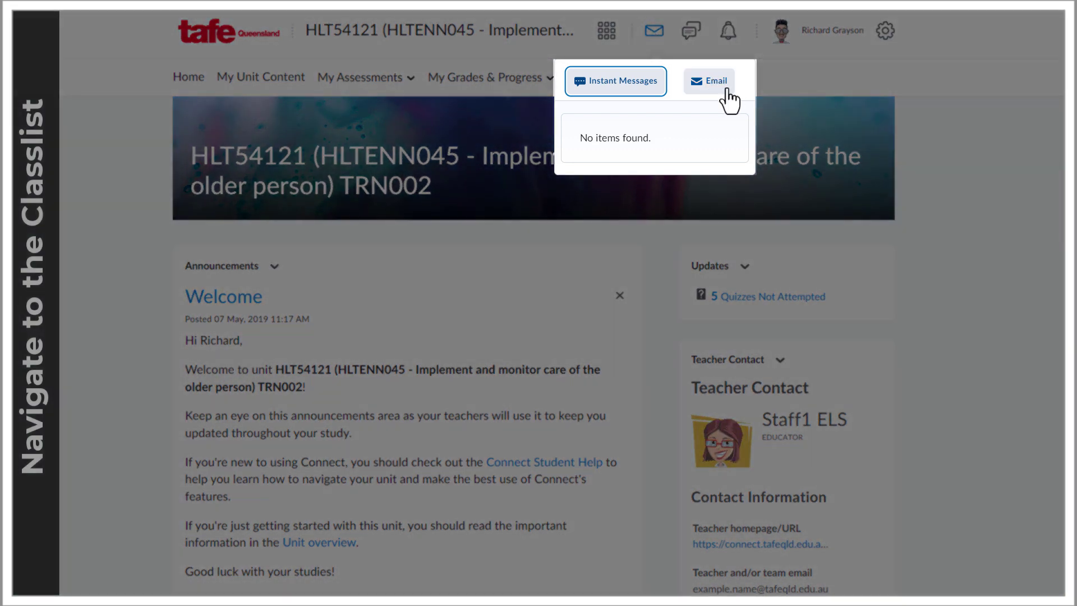
left_click(724, 88)
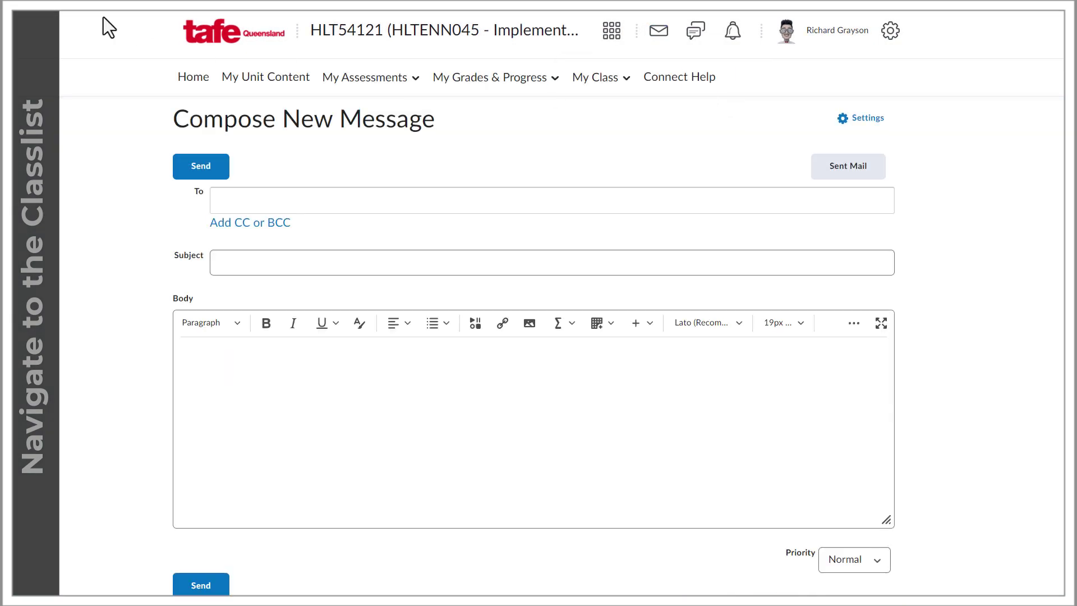
left_click(192, 81)
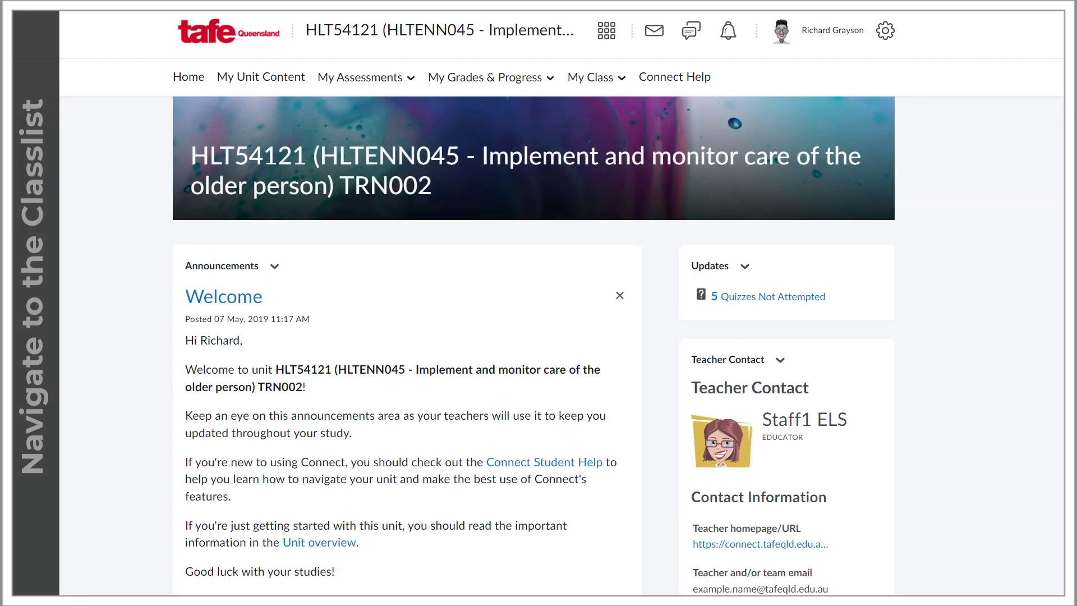
scroll(538, 336, "down", 4)
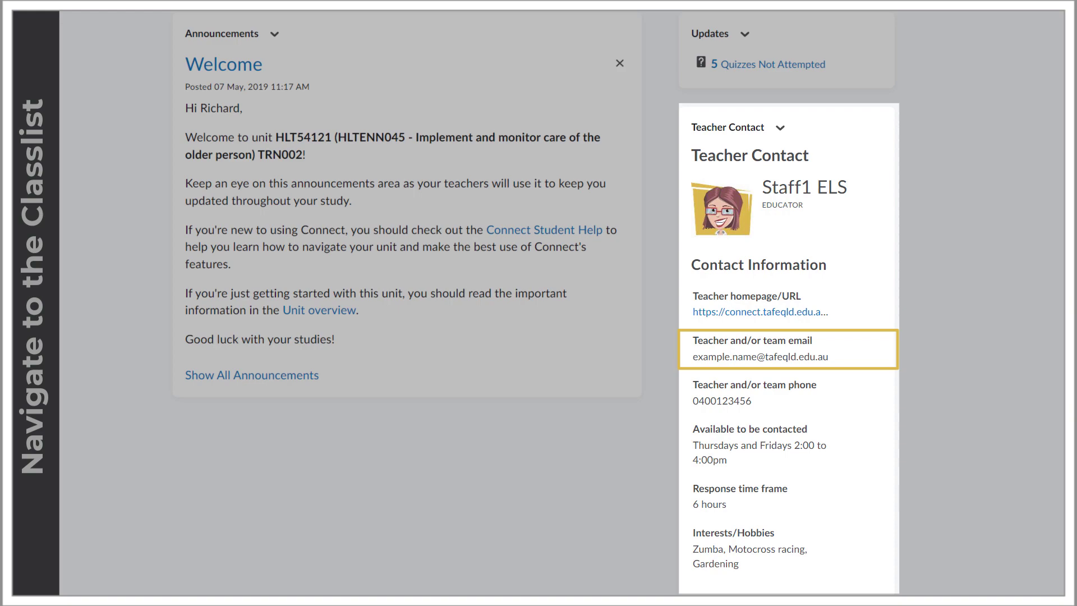
scroll(538, 337, "up", 4)
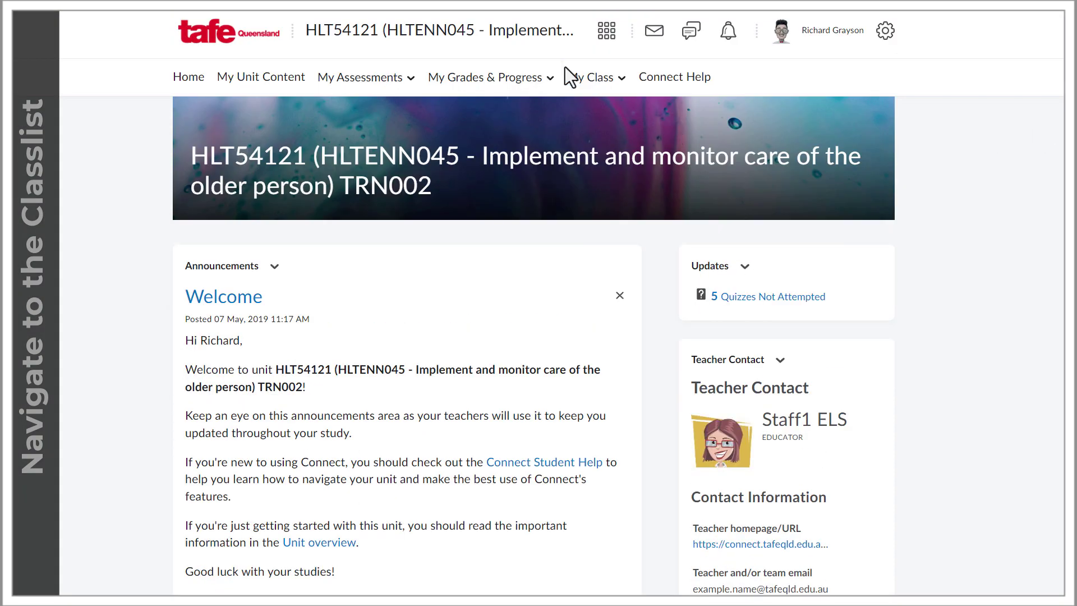
- Open the HLT54121 Classlist and filter by Instructors, then Students, then All members
left_click(592, 84)
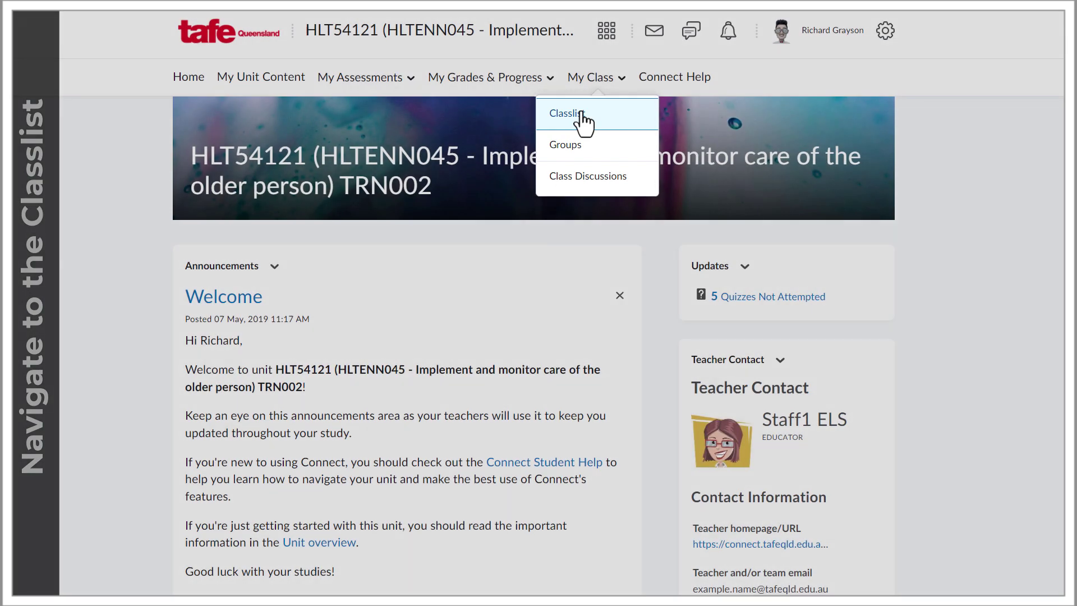
left_click(582, 116)
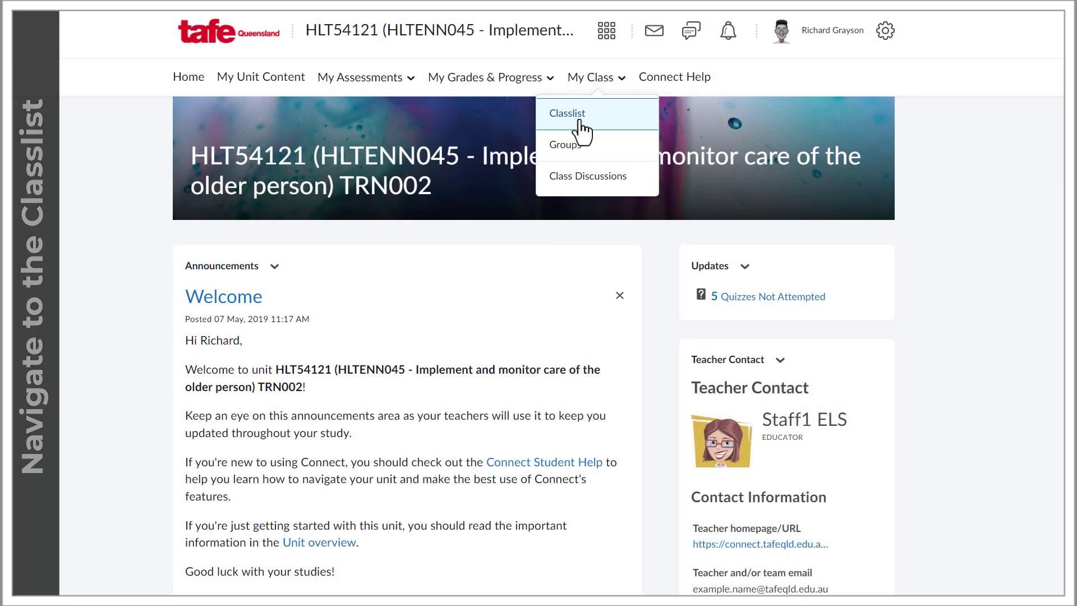
scroll(533, 336, "down", 2)
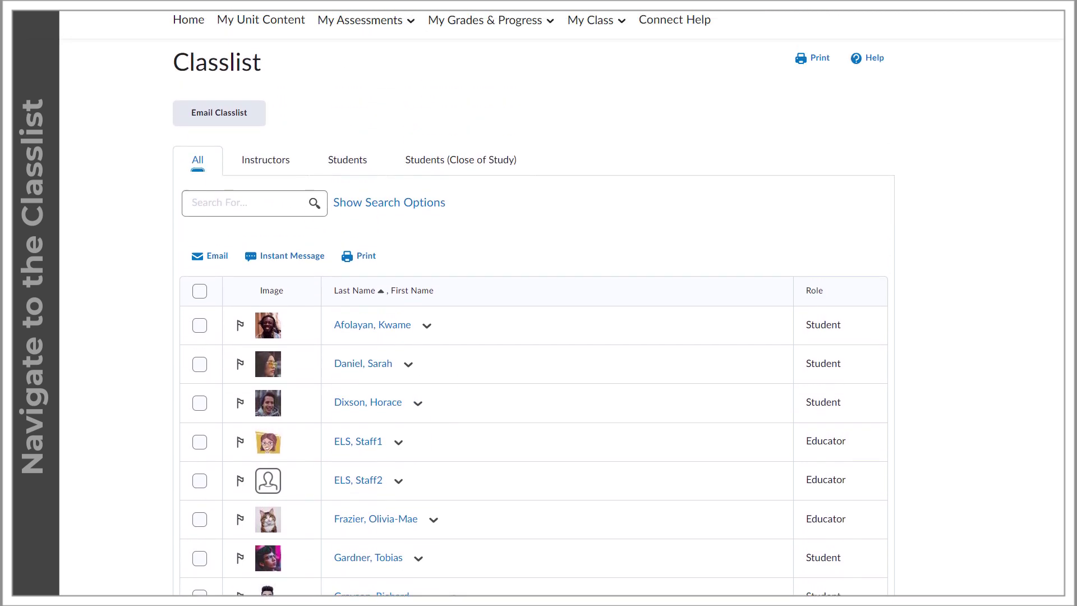
scroll(621, 302, "up", 1)
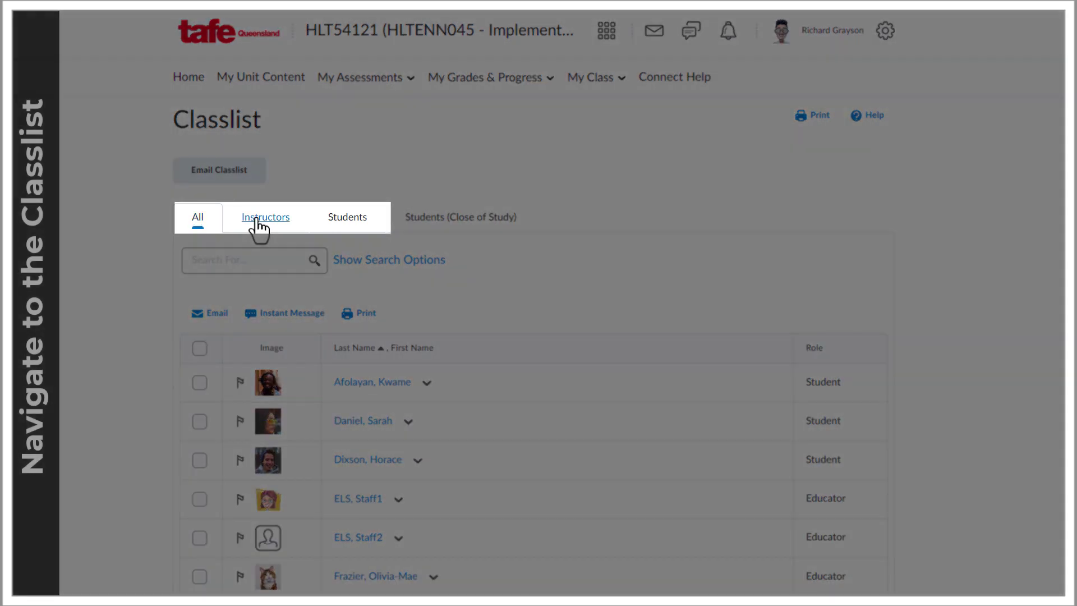
left_click(258, 221)
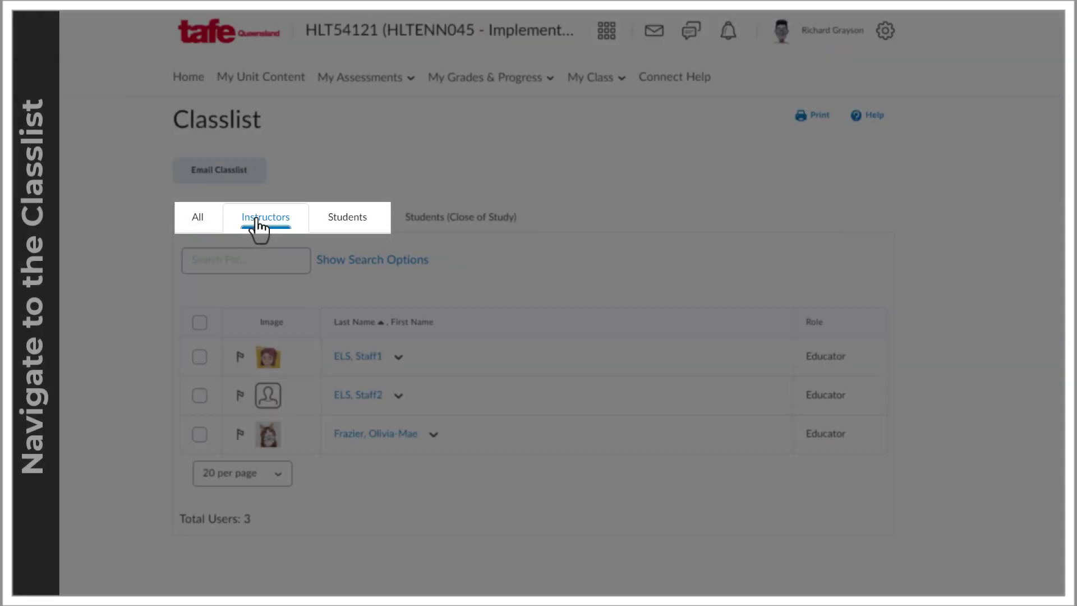
left_click(347, 222)
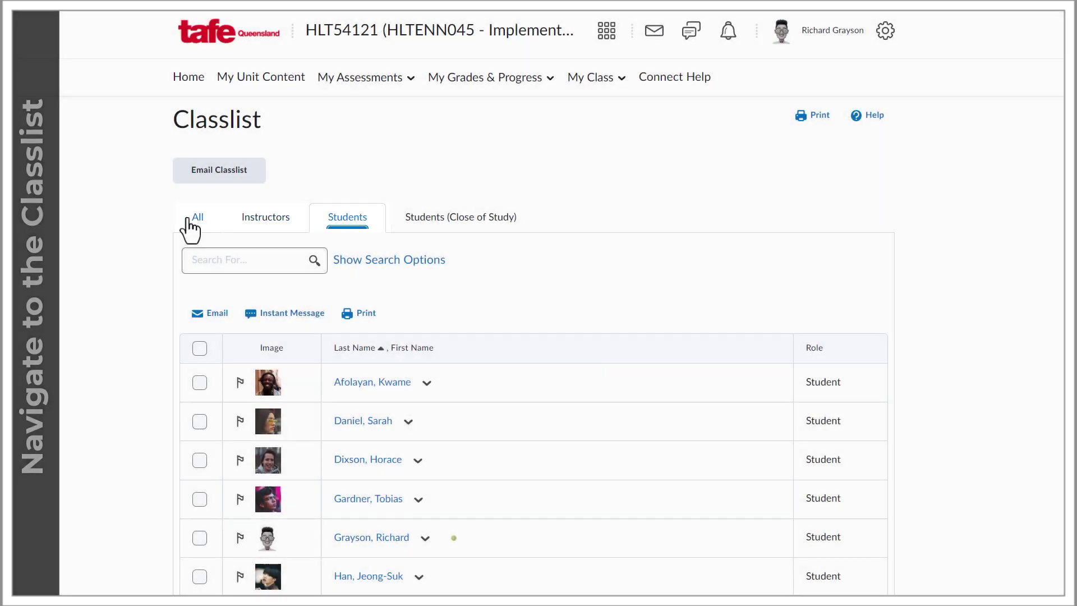
left_click(193, 220)
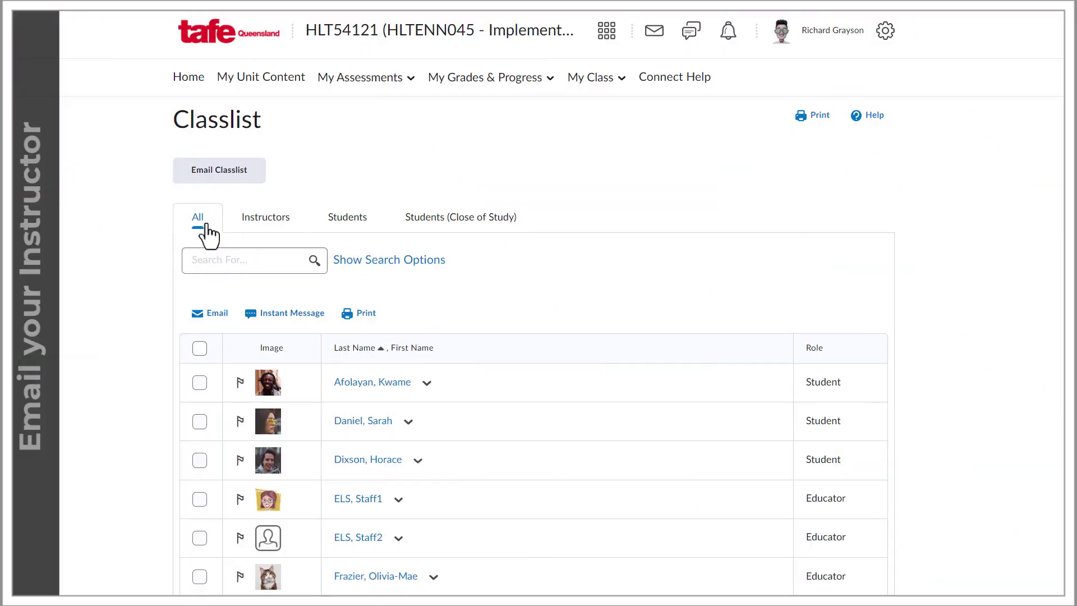
- Start an email to the first educator from their actions menu, then discard it
left_click(399, 500)
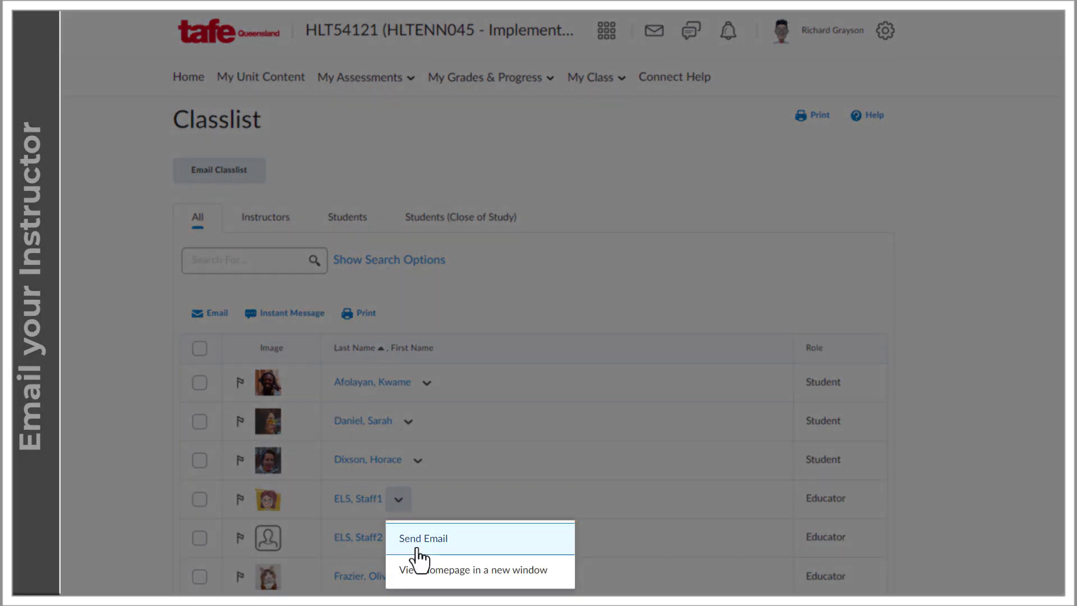
left_click(416, 549)
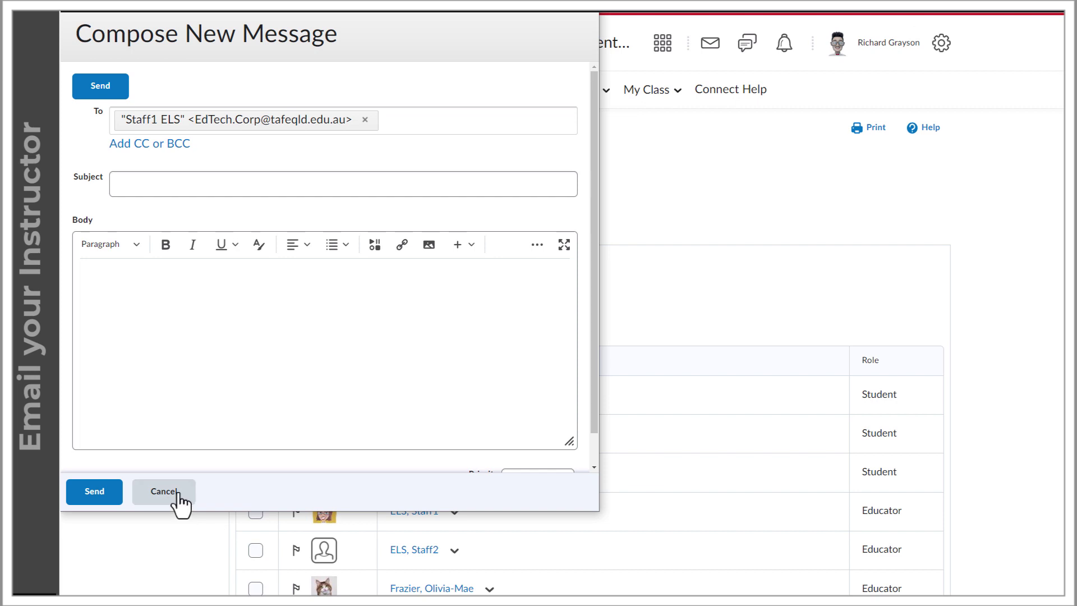
left_click(179, 497)
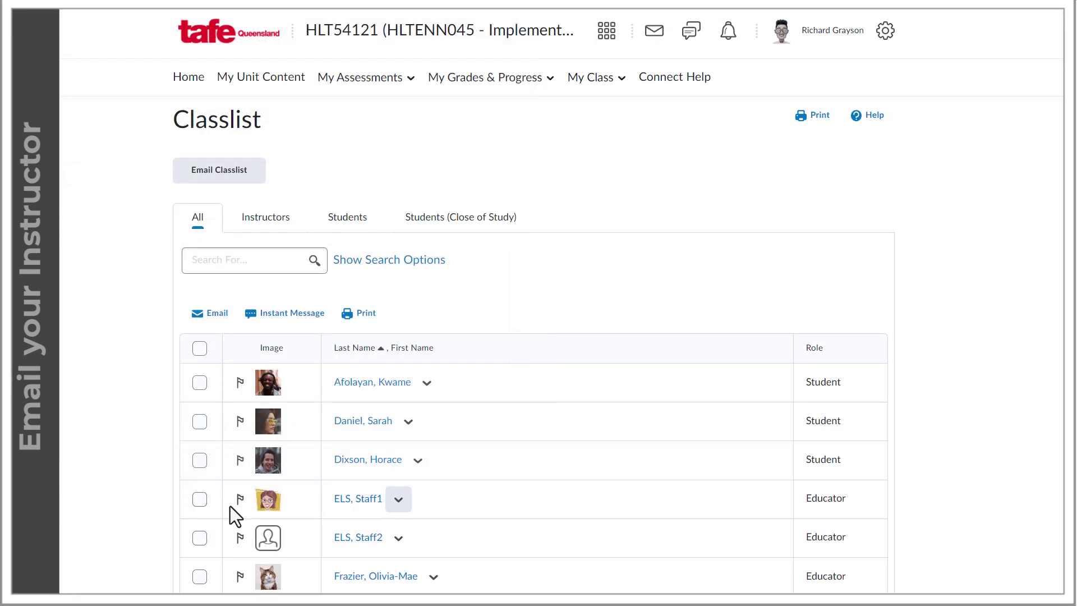
- Tick both educators and one student, then start an email to the ticked people
left_click(200, 500)
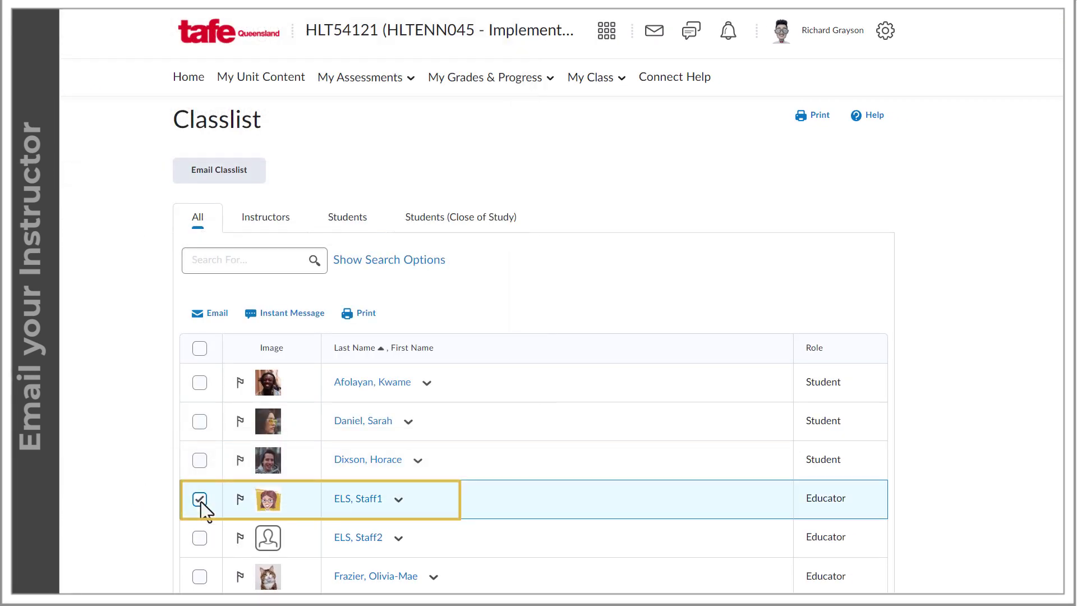
left_click(197, 540)
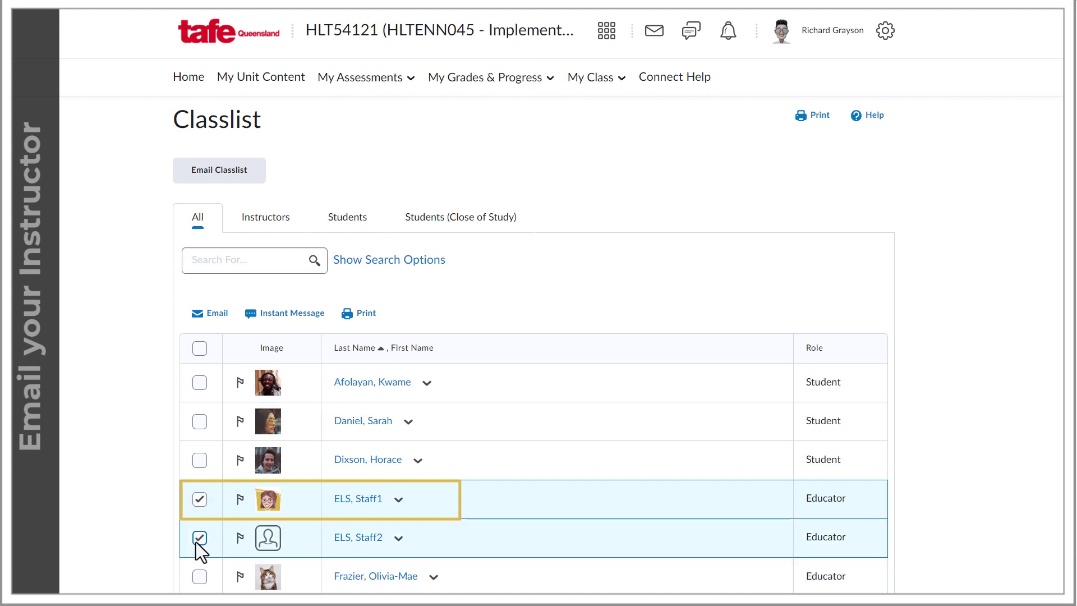
left_click(198, 423)
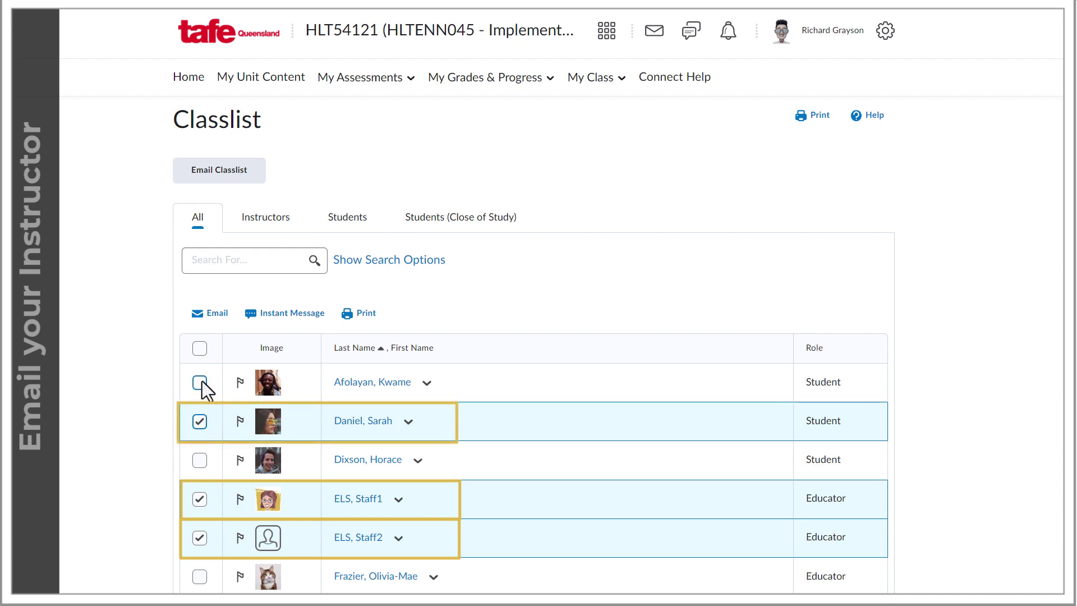
left_click(213, 313)
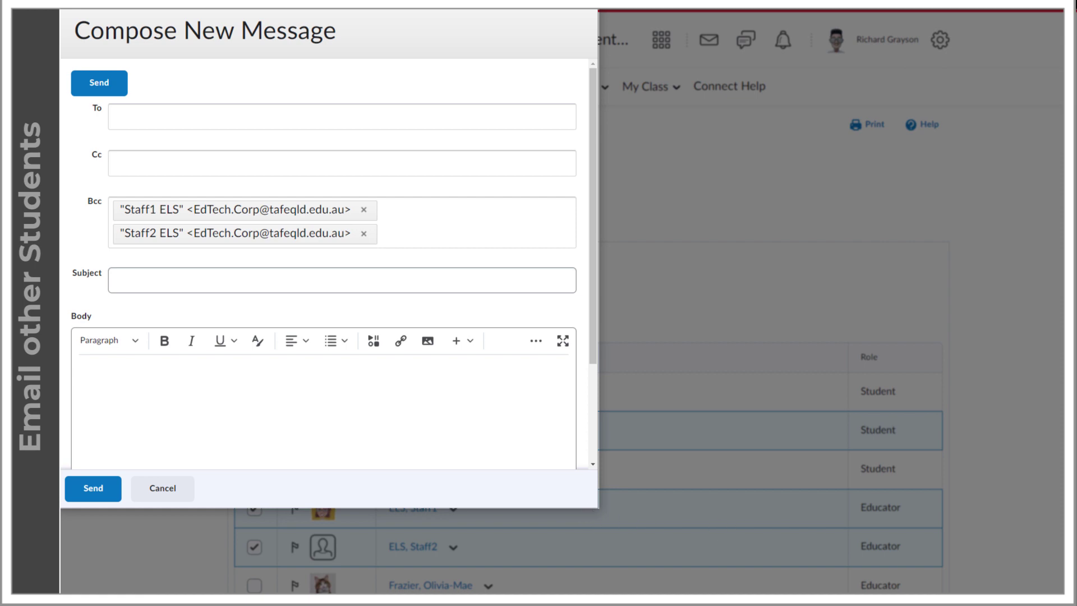
- Send the educators 'Questions about the first assignment' with the pasted signed message body
left_click(128, 275)
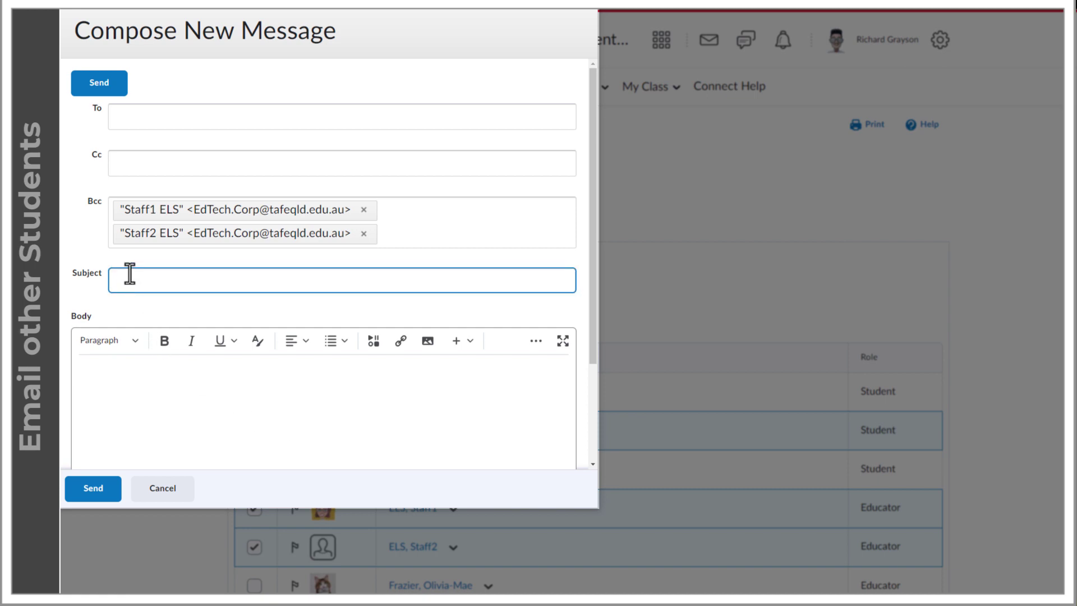
type("Questions about the first assignment")
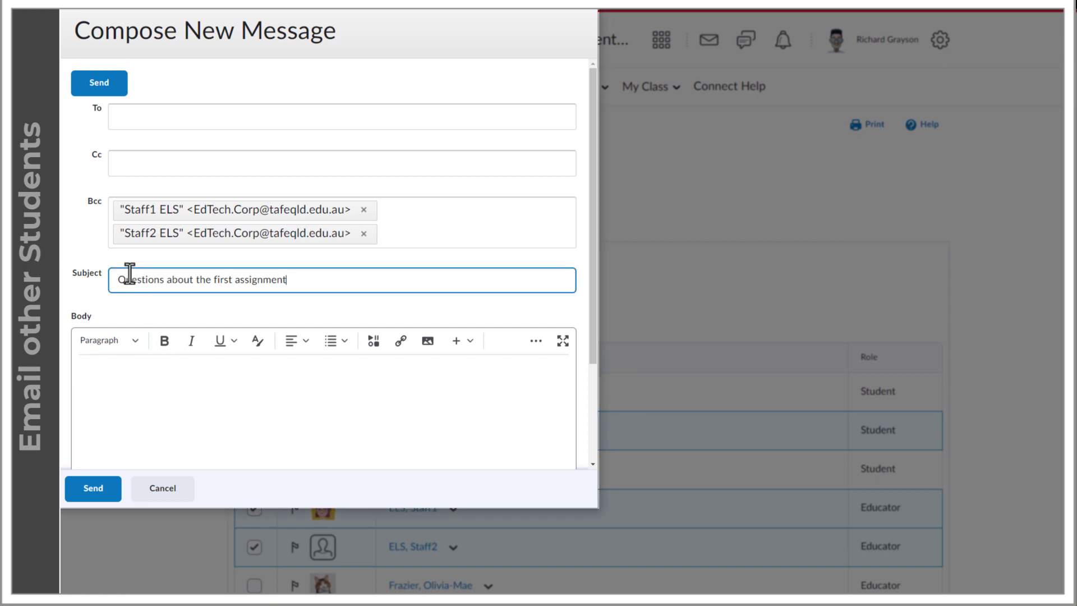
left_click(88, 366)
key("ctrl+v")
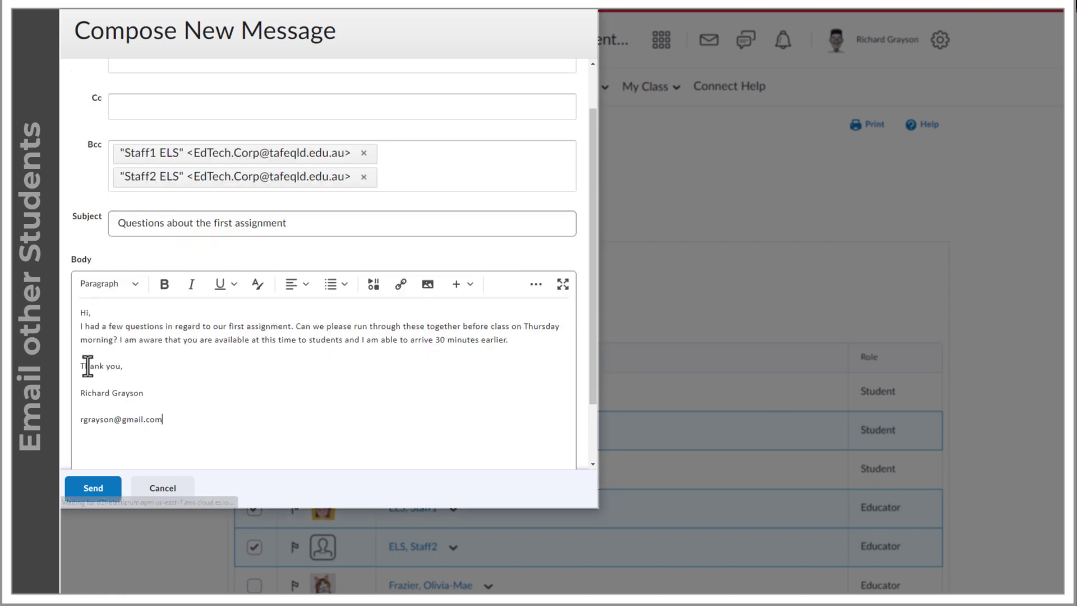
left_click(100, 491)
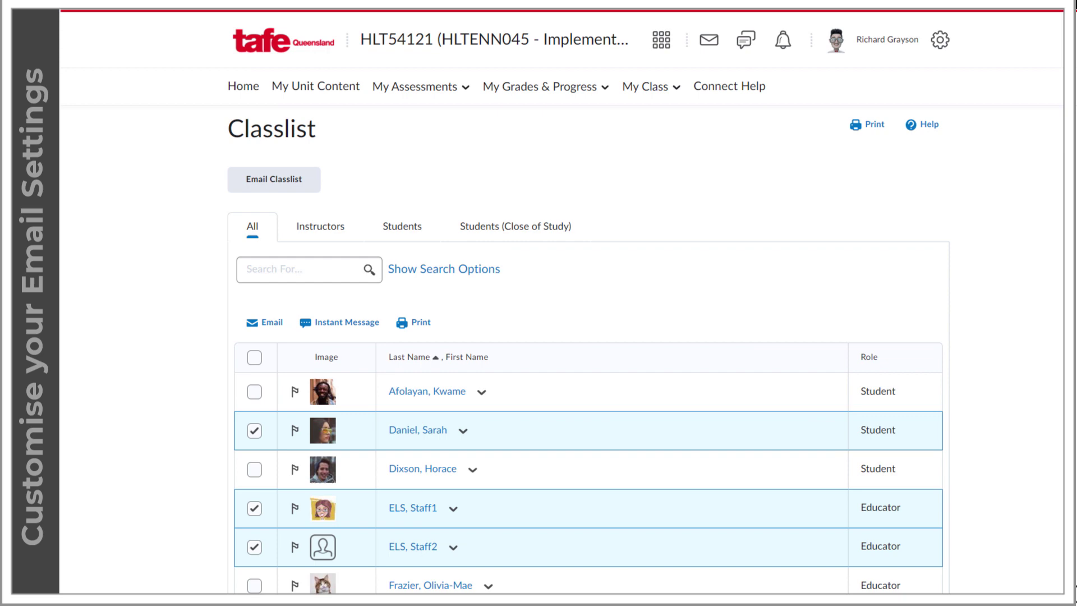
- On the Email page, add a recipient address, then open the sent 'Invitation to attend an external workshop'
left_click(710, 42)
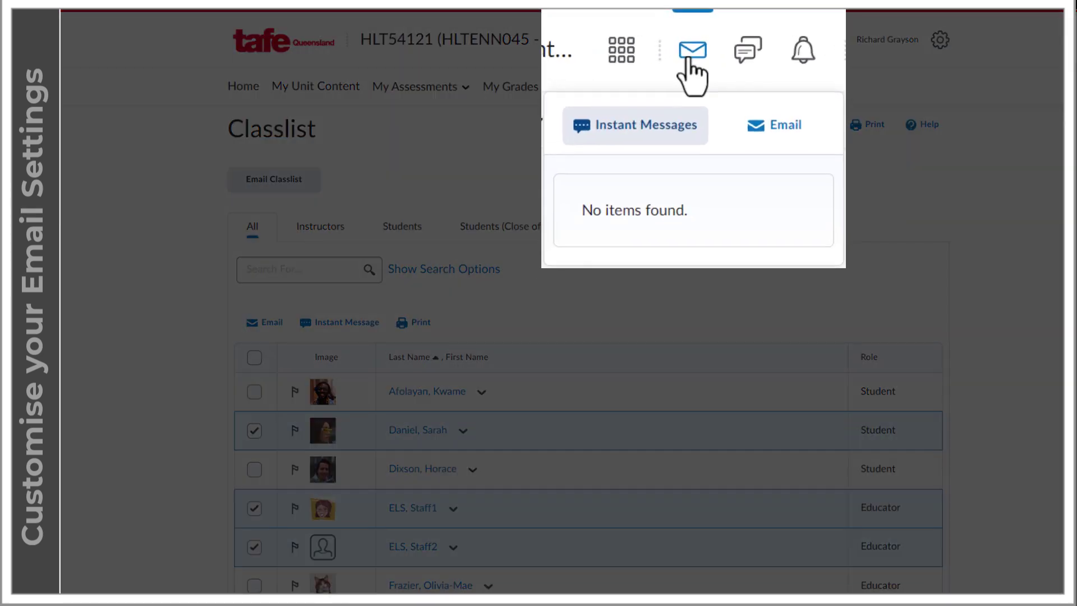
left_click(777, 134)
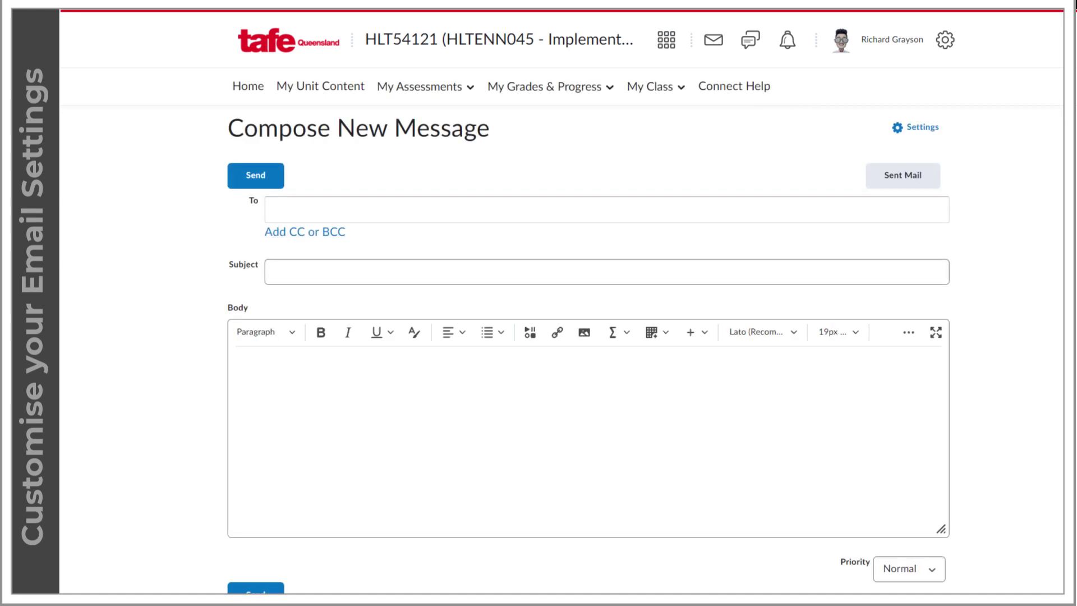
left_click(292, 212)
key("Return")
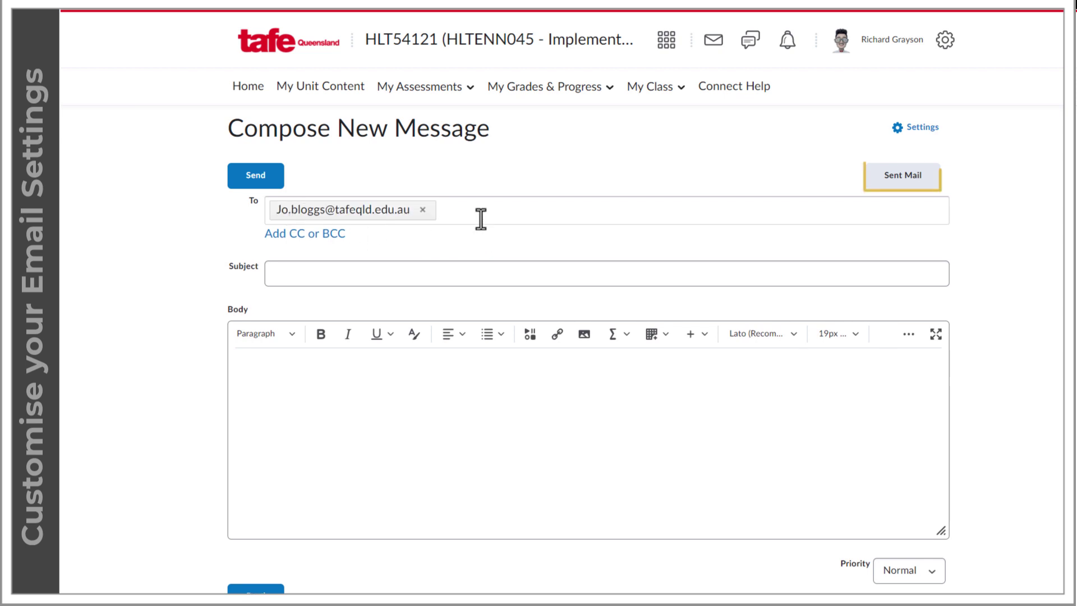
left_click(912, 182)
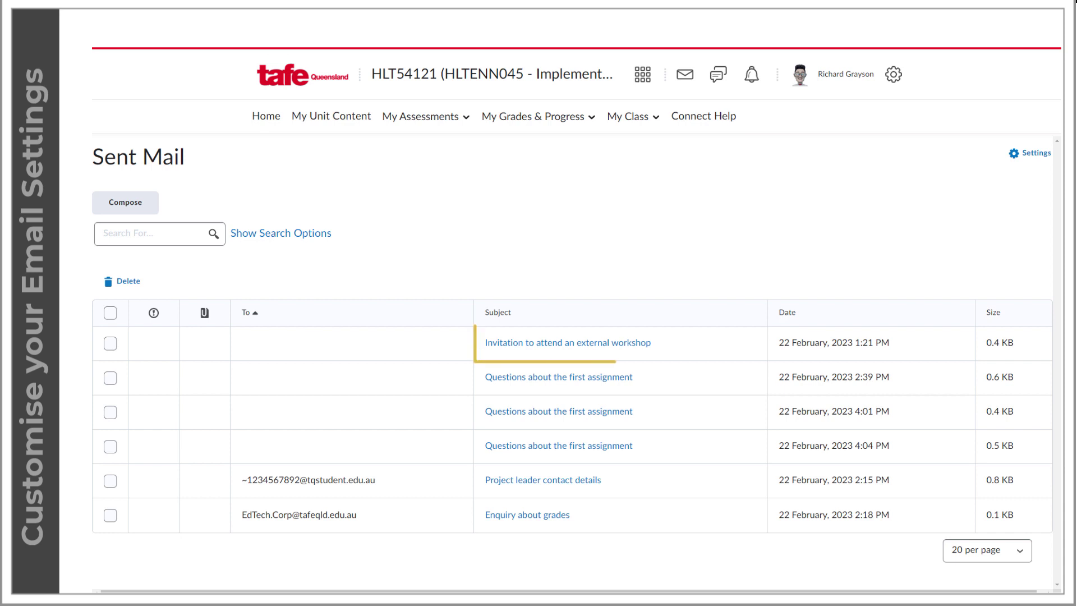
left_click(576, 352)
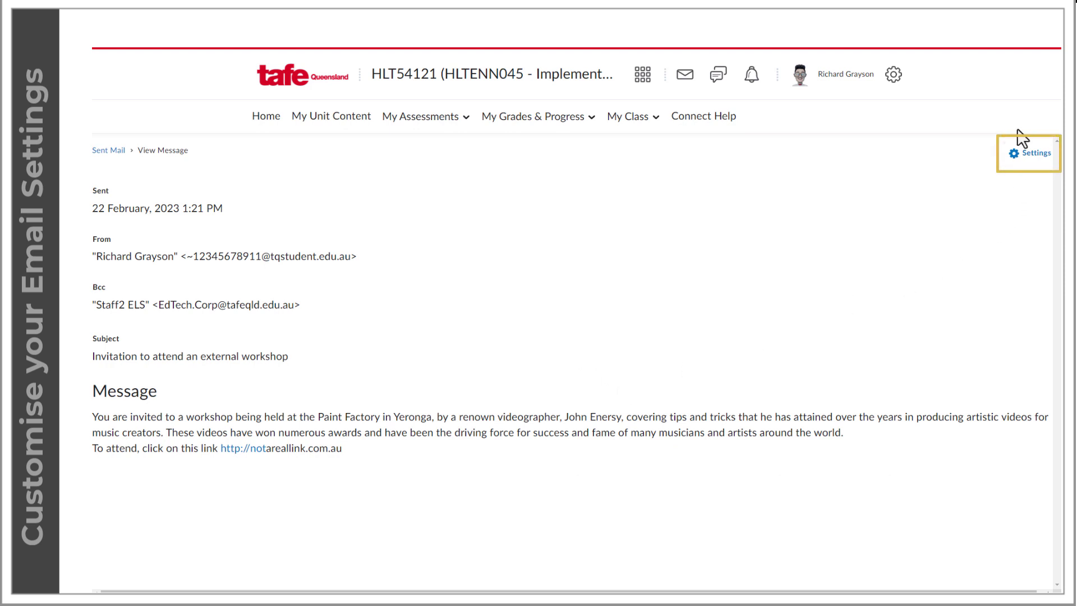
- Paste the three-line thank-you sign-off as the Email Signature in Settings and save it
left_click(1016, 163)
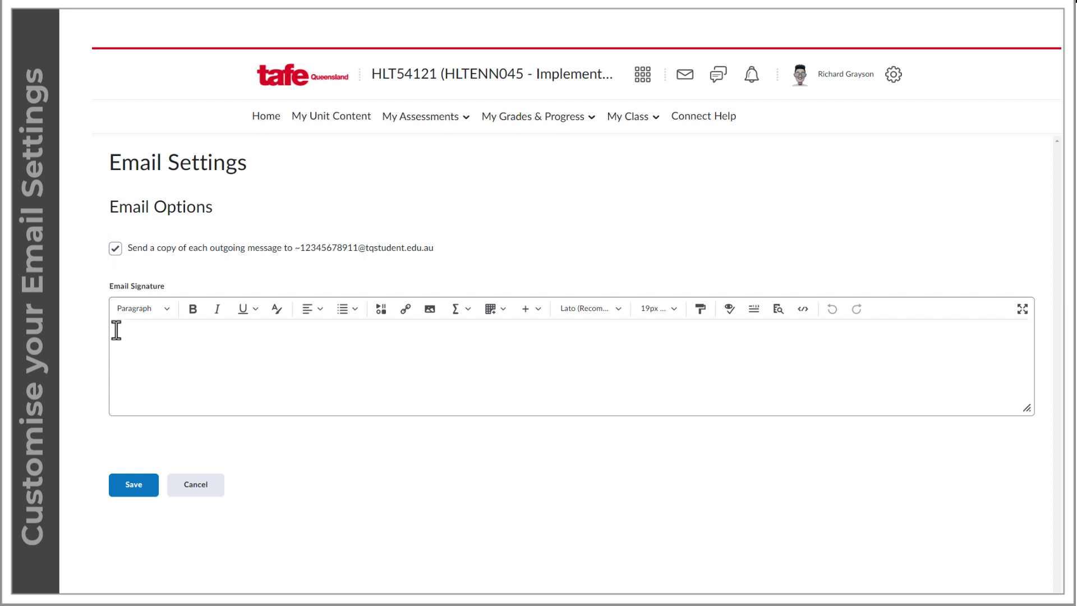
key("ctrl+v")
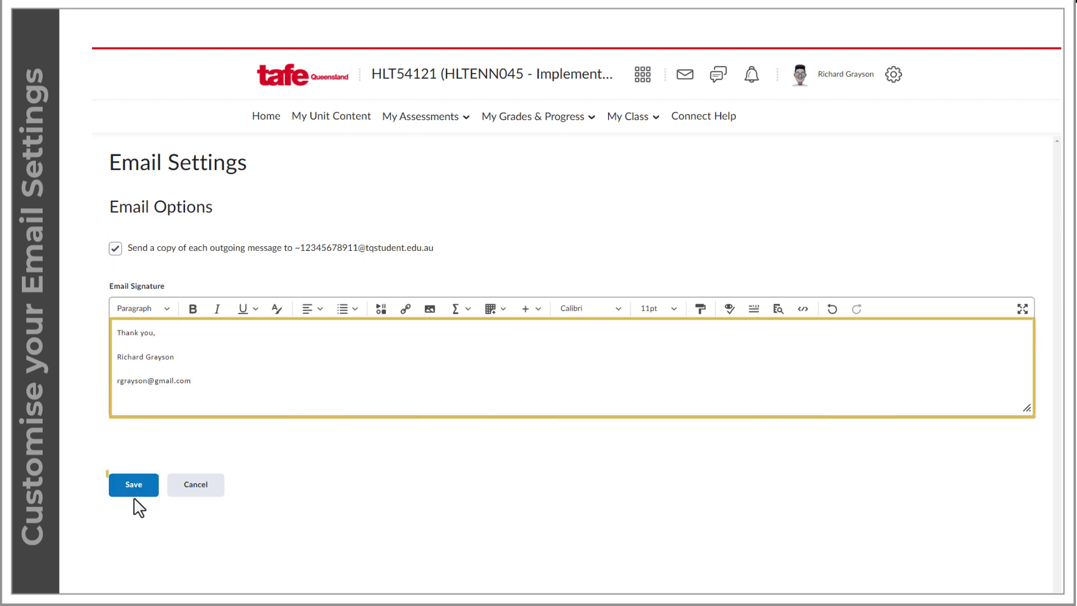
left_click(135, 488)
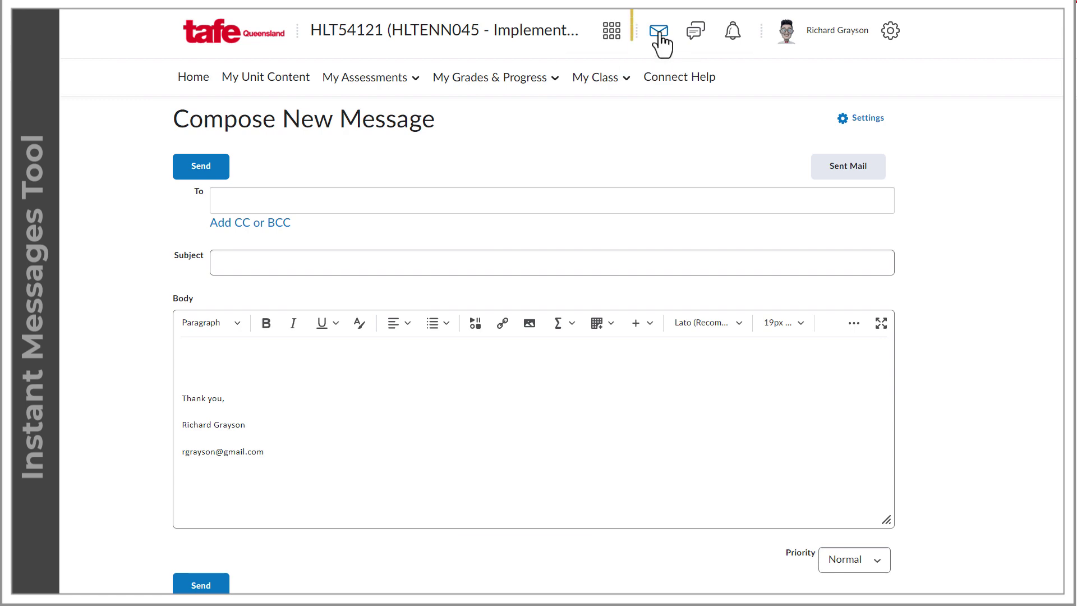
- Check the instant message alerts, then open the Classlist and tick the first student
left_click(660, 35)
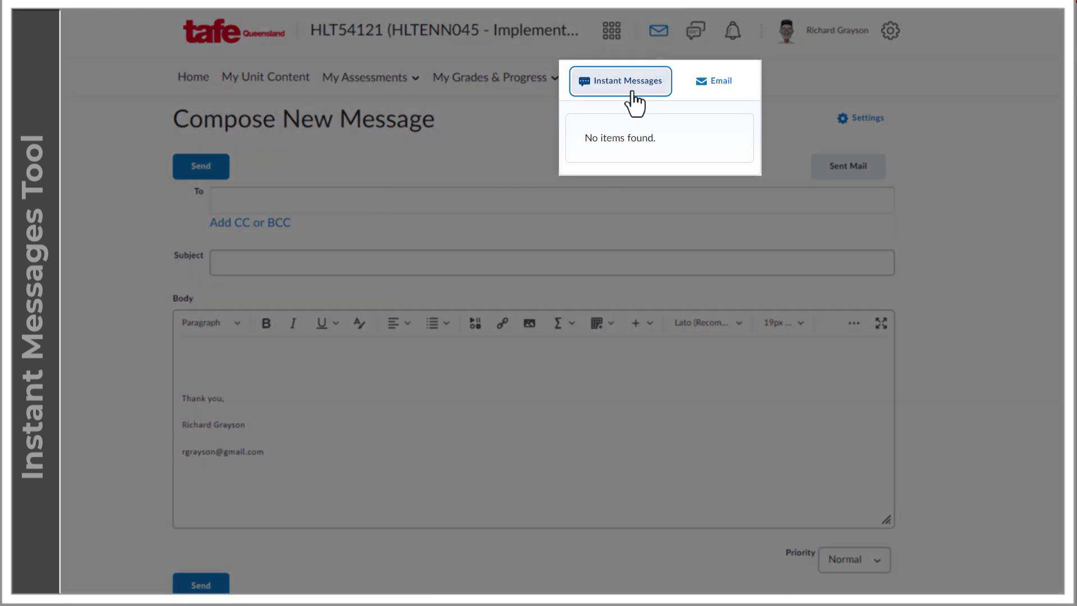
left_click(633, 90)
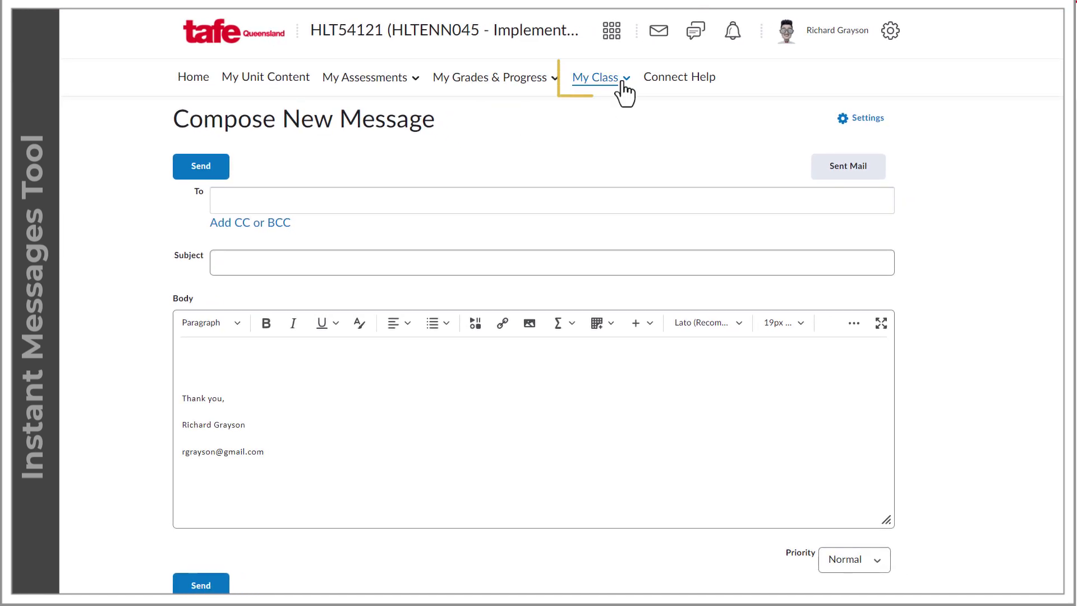
left_click(624, 78)
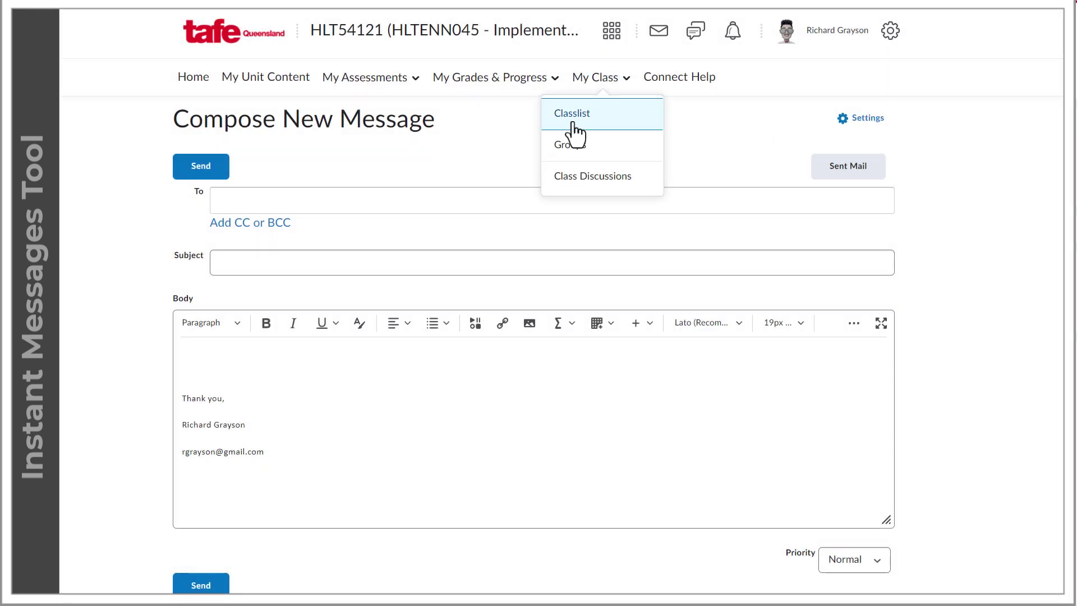
left_click(577, 135)
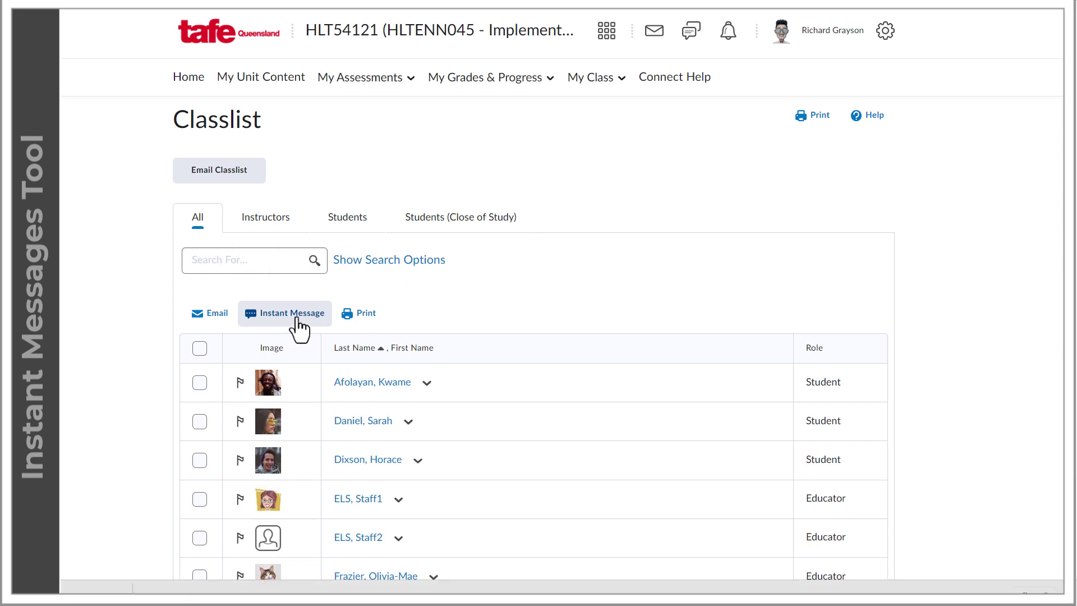
left_click(199, 383)
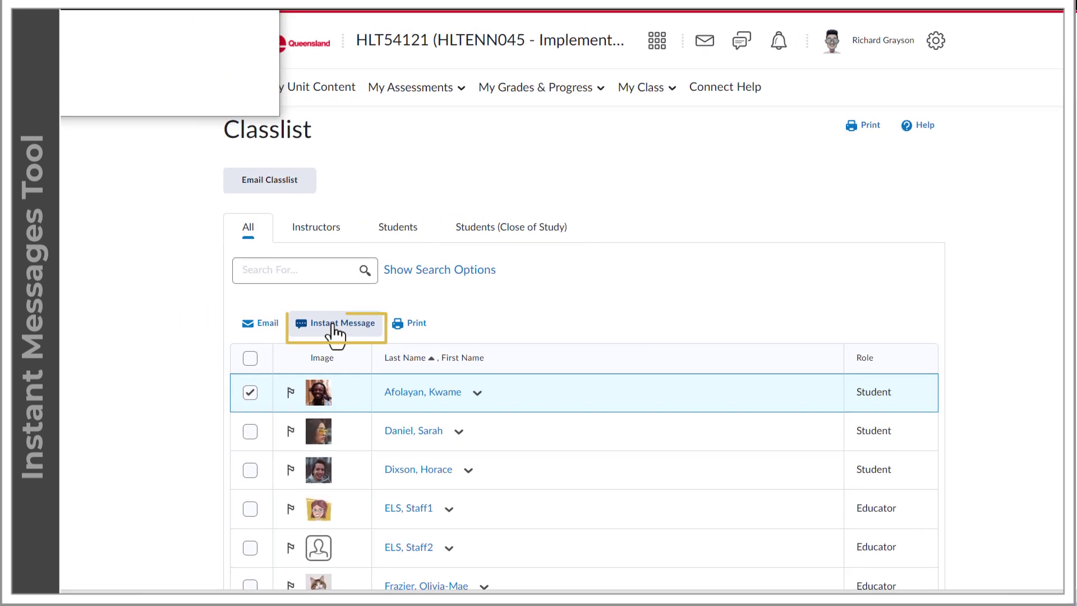
left_click_drag(275, 116, 307, 152)
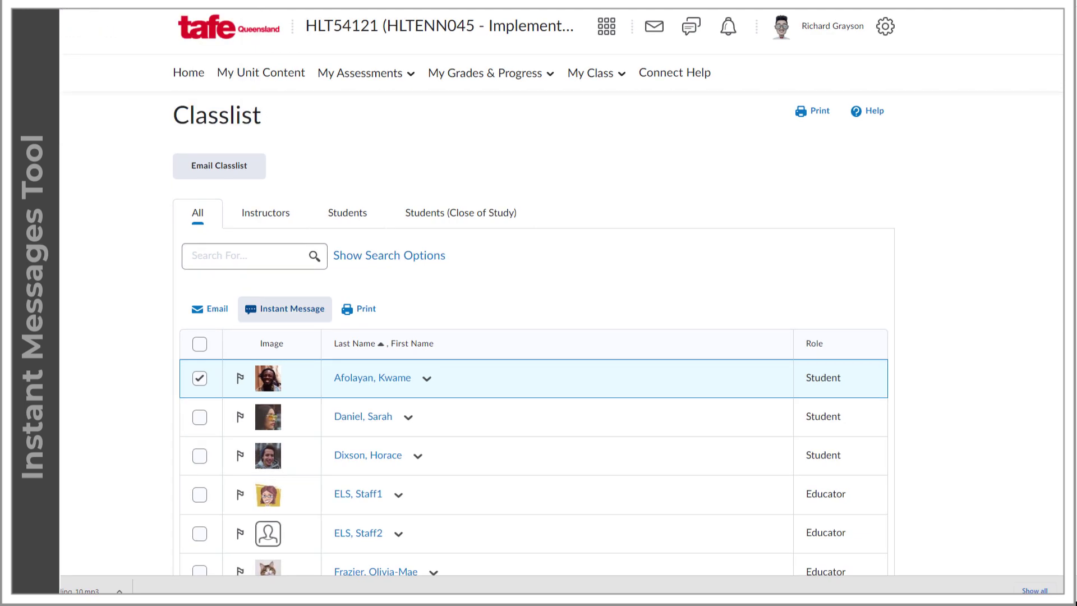
- In the instant messages inbox, toggle read/unread, then delete the message about bringing props
left_click(650, 34)
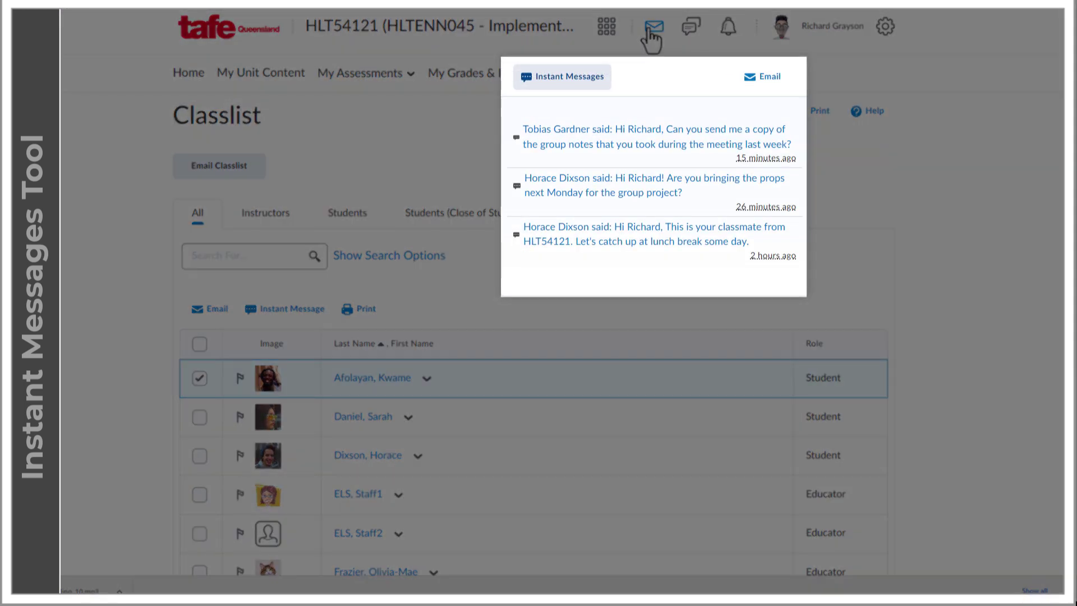
left_click(586, 86)
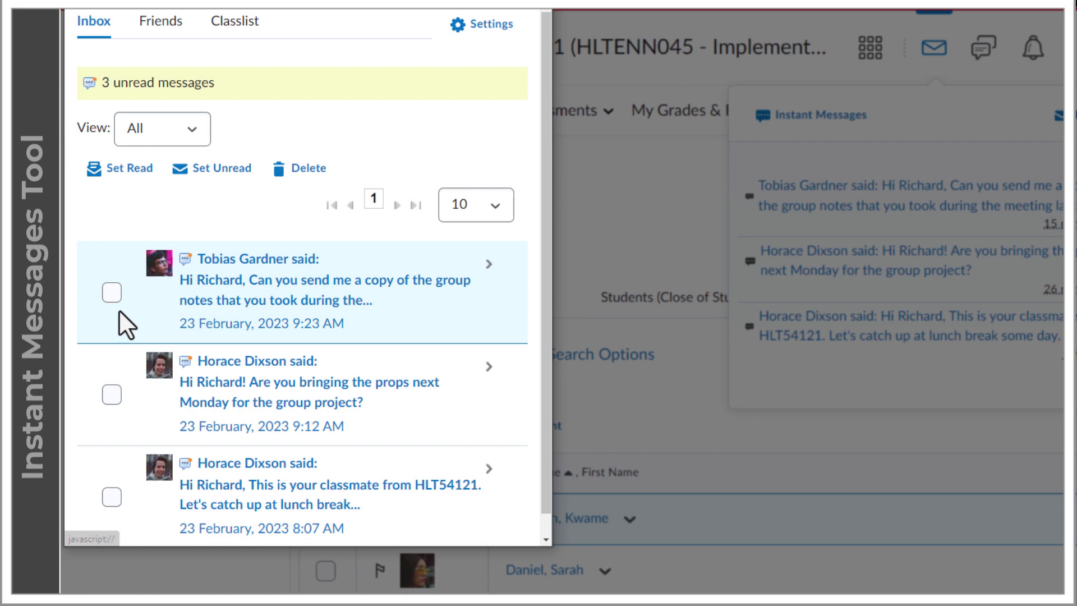
left_click(111, 292)
left_click(120, 170)
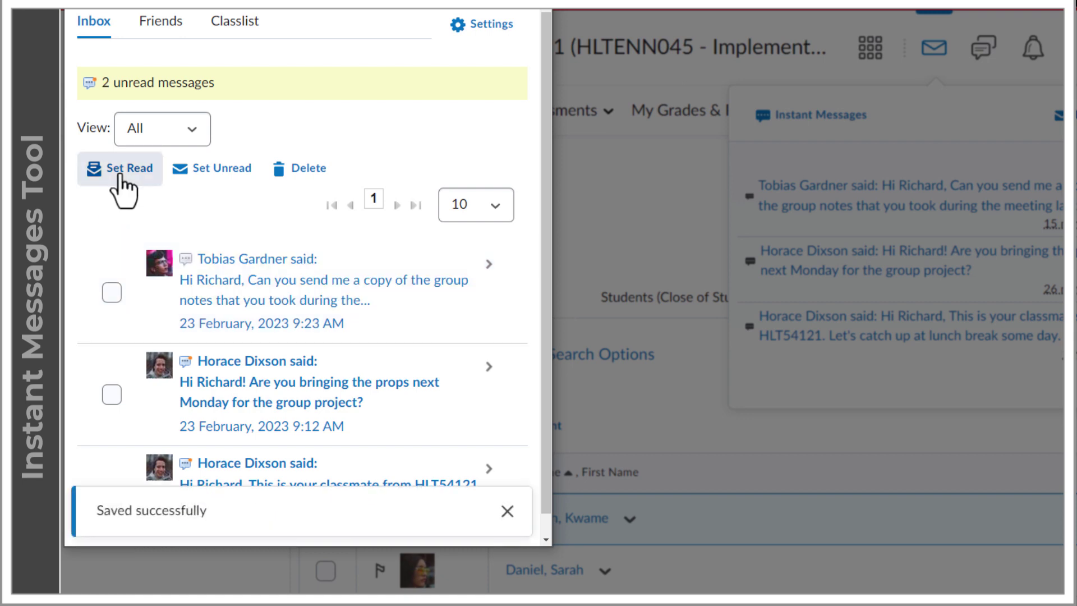
left_click(112, 292)
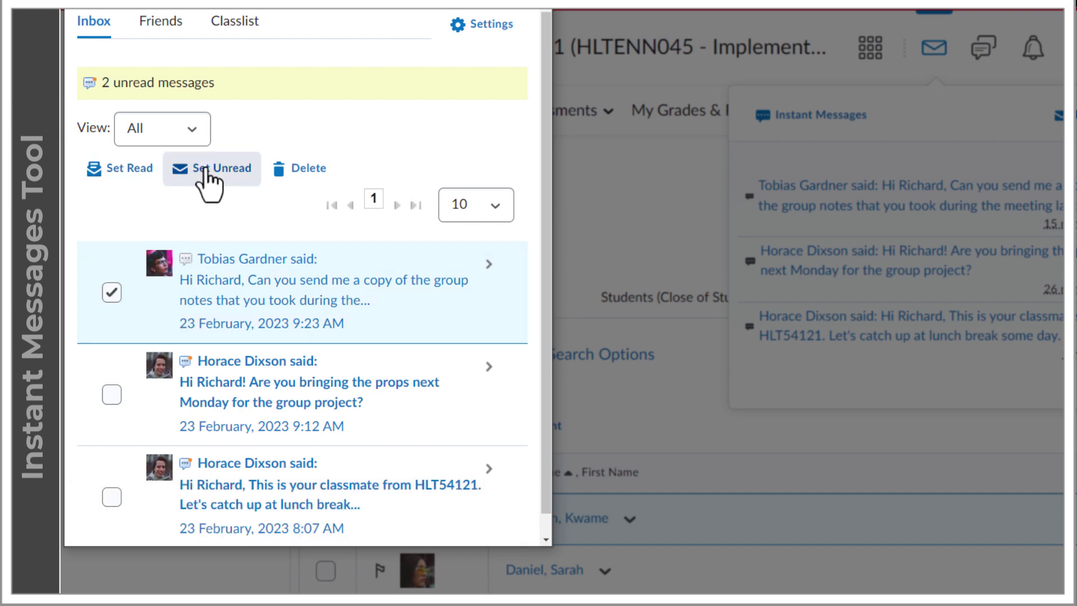
left_click(207, 171)
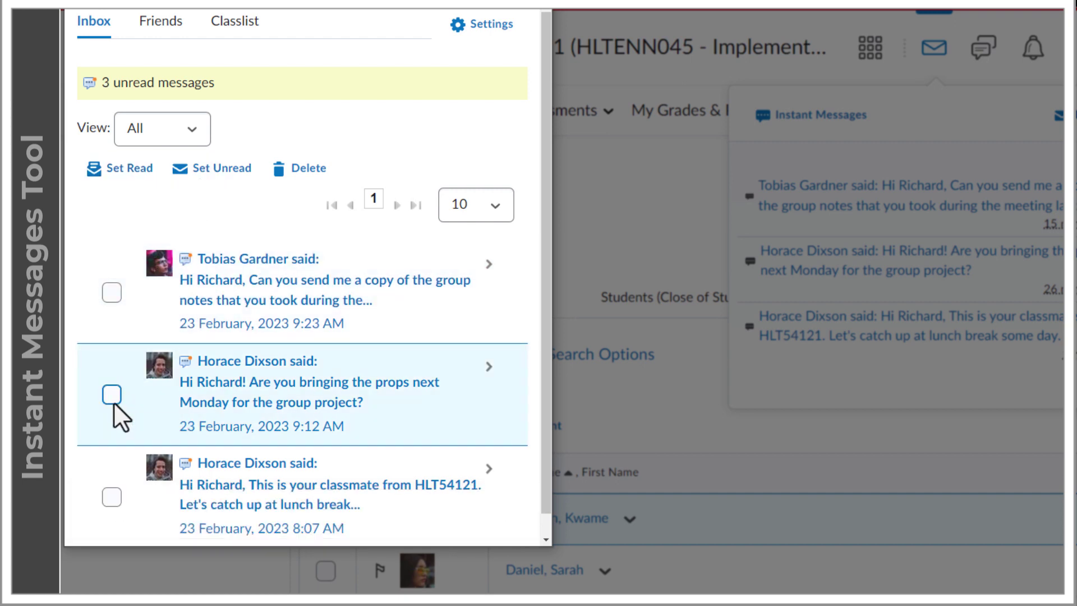
left_click(310, 182)
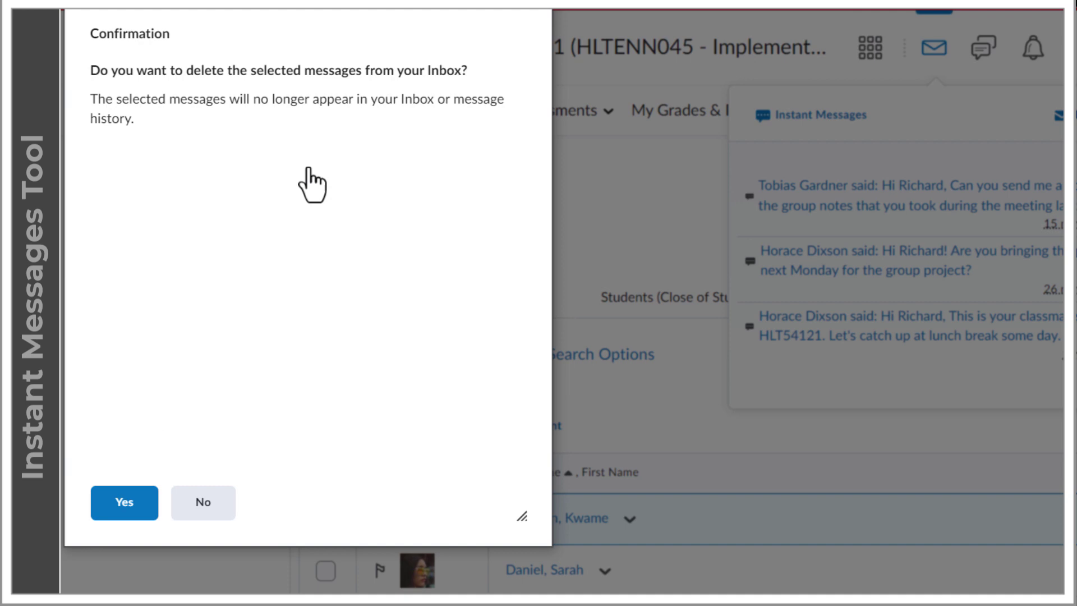
left_click(133, 508)
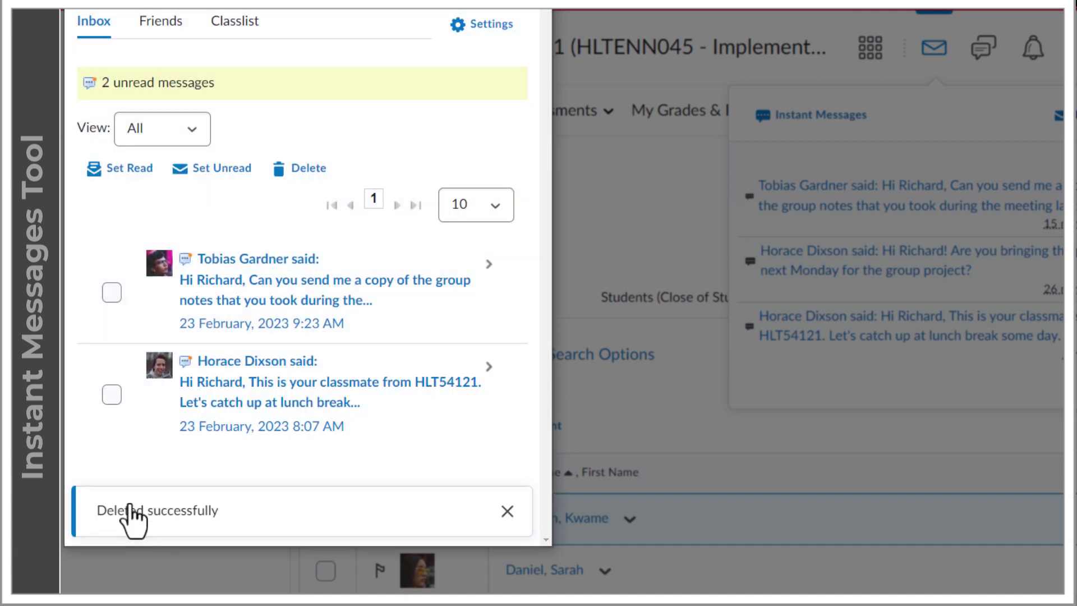
- Open the first remaining message's conversation and add its sender to the friends list
left_click(112, 293)
left_click(487, 270)
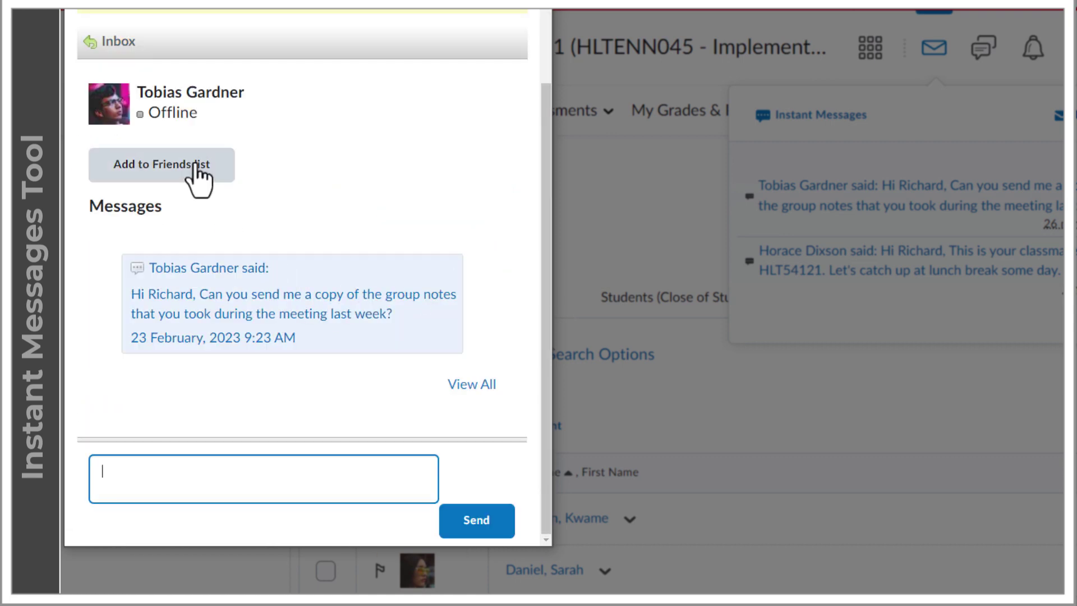
left_click(197, 166)
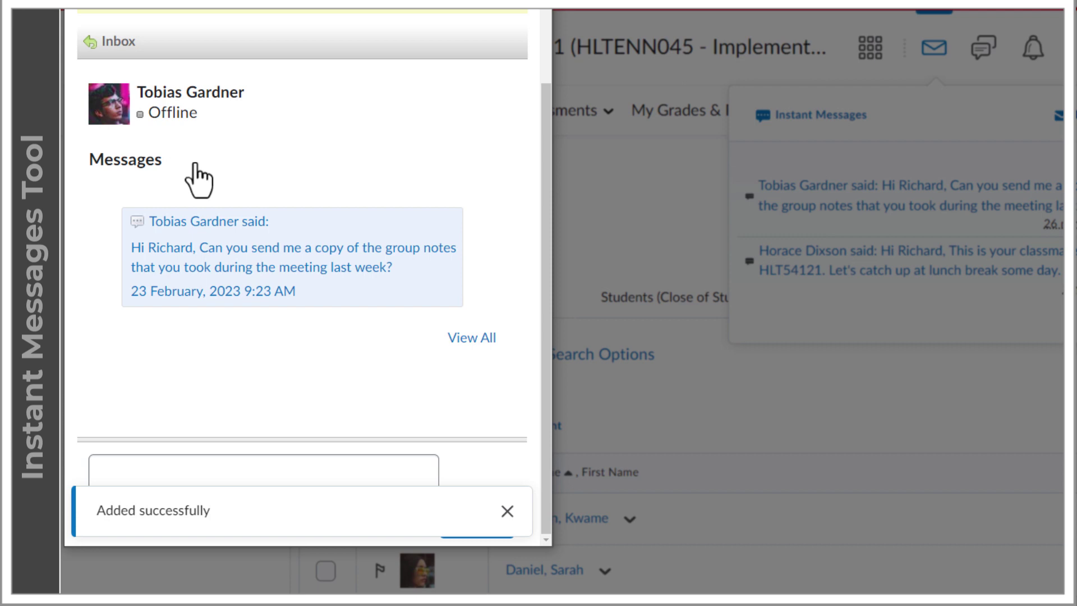
left_click(93, 42)
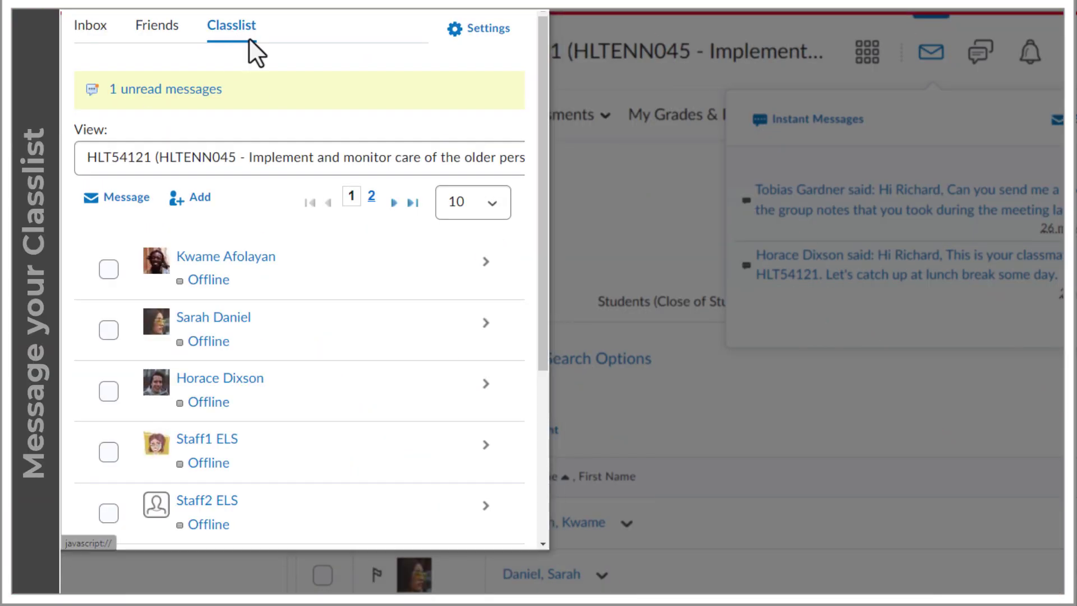
- Open the conversation with instructor Staff1 ELS and add them to the friends list
left_click_drag(541, 176, 543, 174)
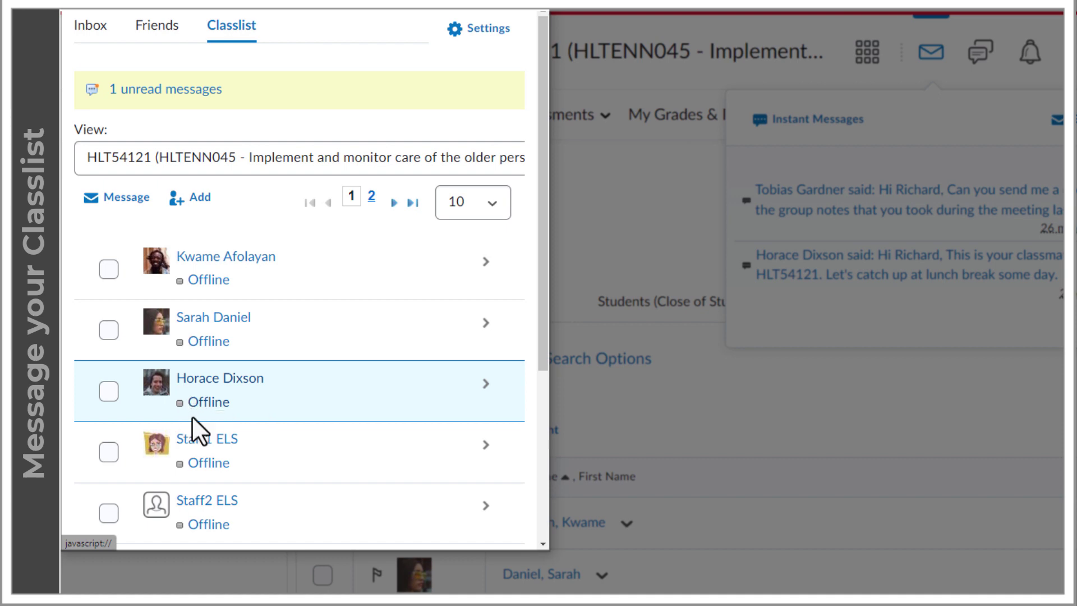
left_click(107, 456)
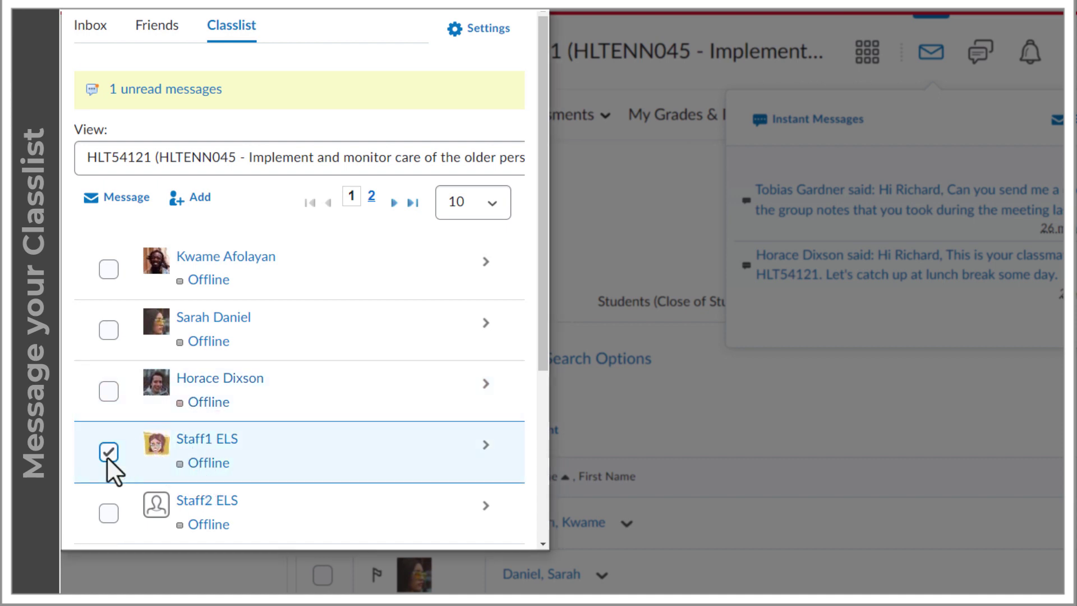
left_click(487, 453)
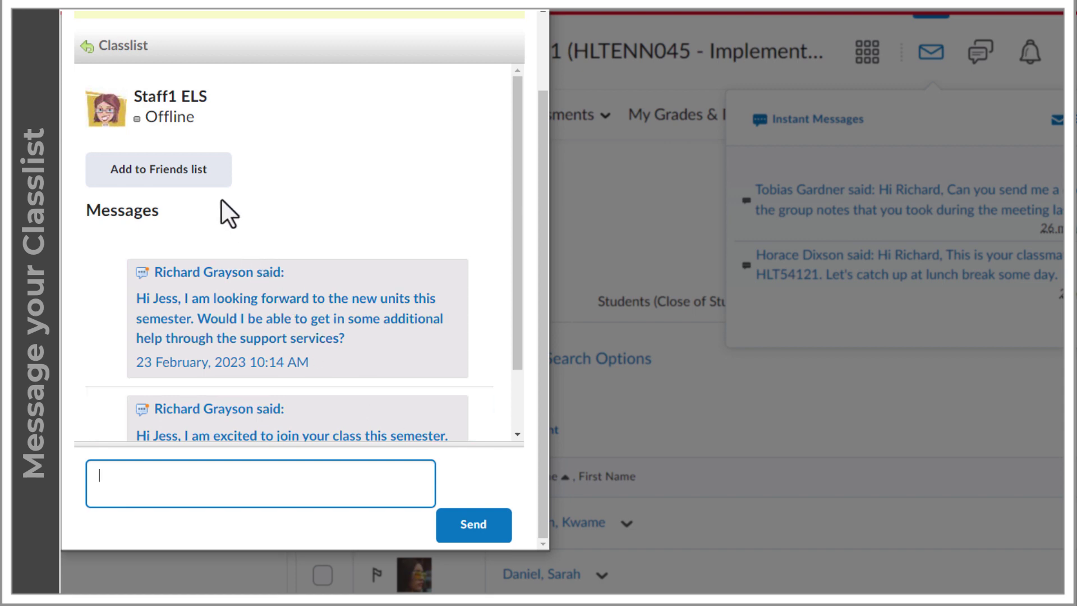
left_click(192, 174)
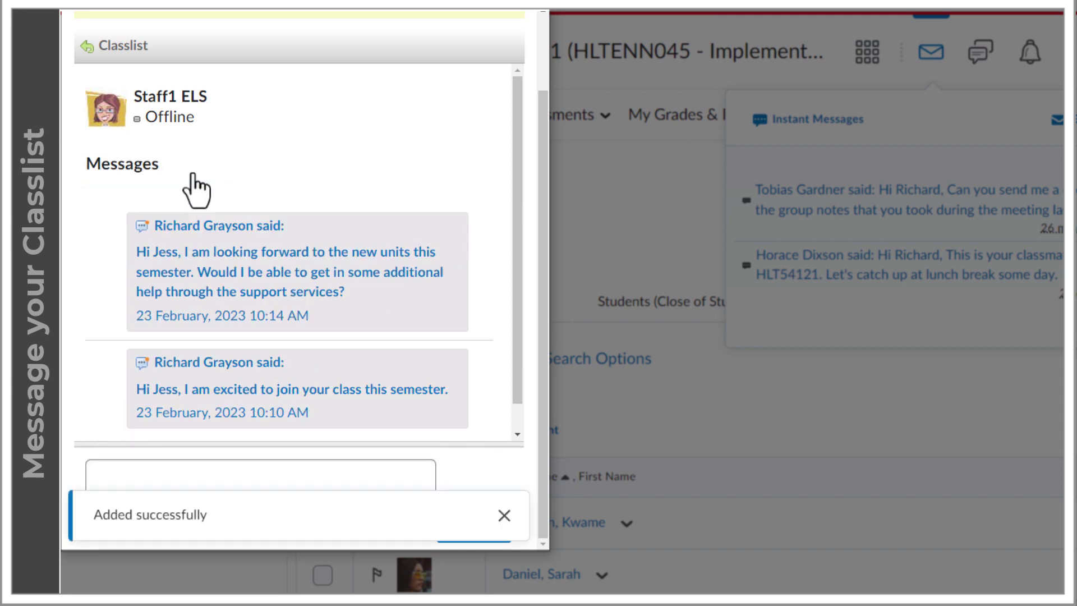
- Send Staff1 ELS an instant message asking what time Tuesday's class begins
left_click(127, 467)
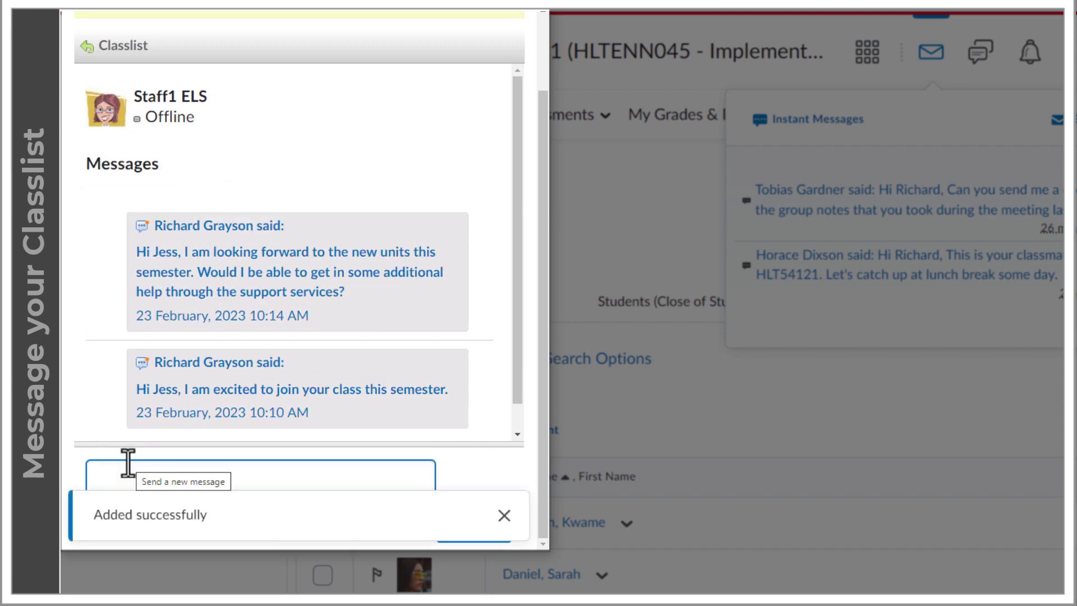
type("Hi Jess, At what time does class begin on Tuesday?")
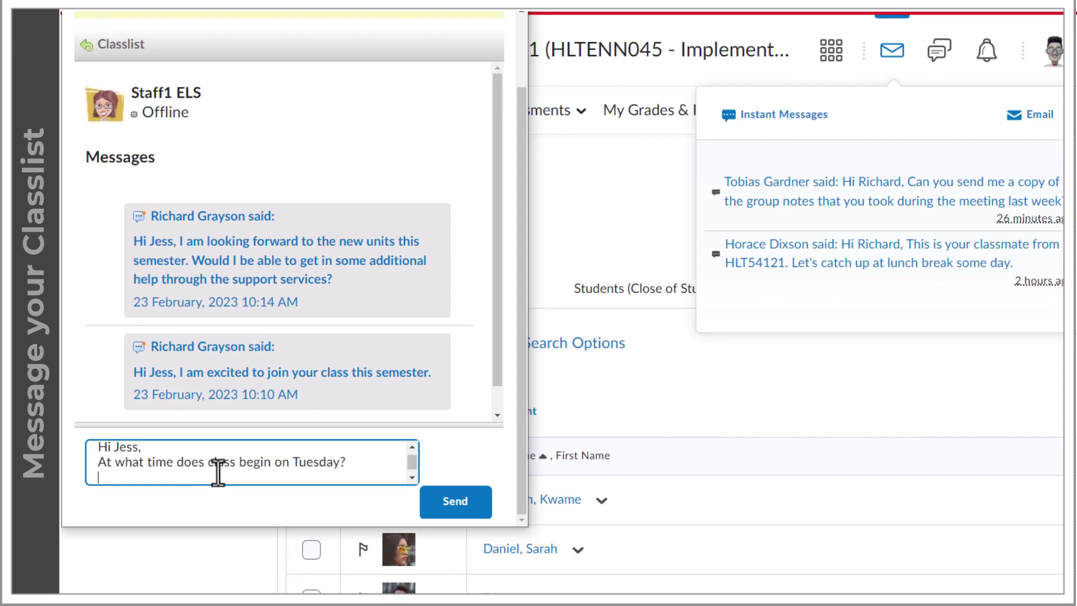
left_click(371, 396)
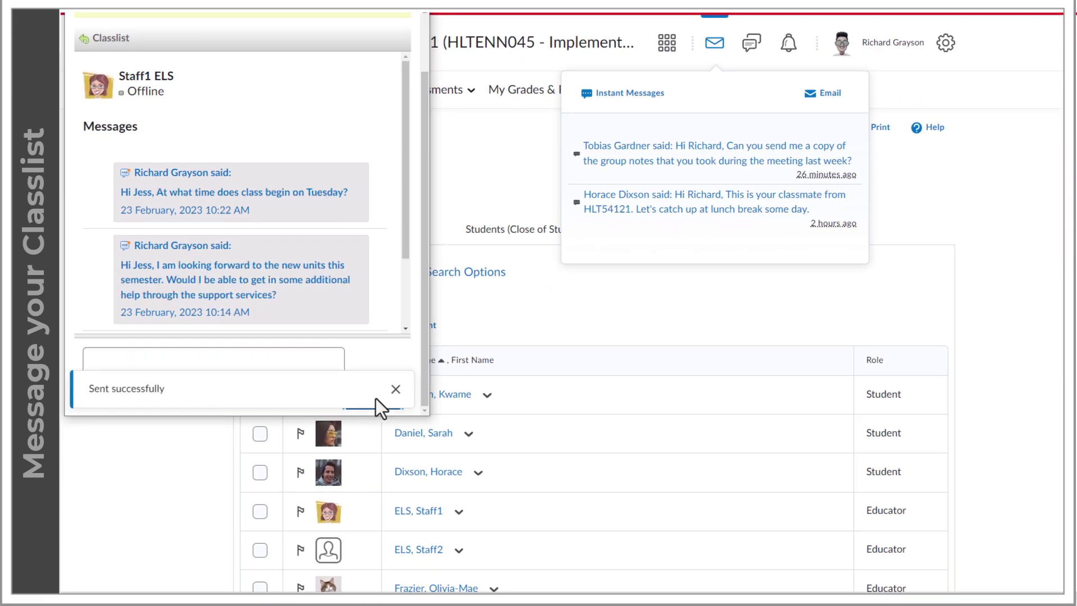
left_click(395, 396)
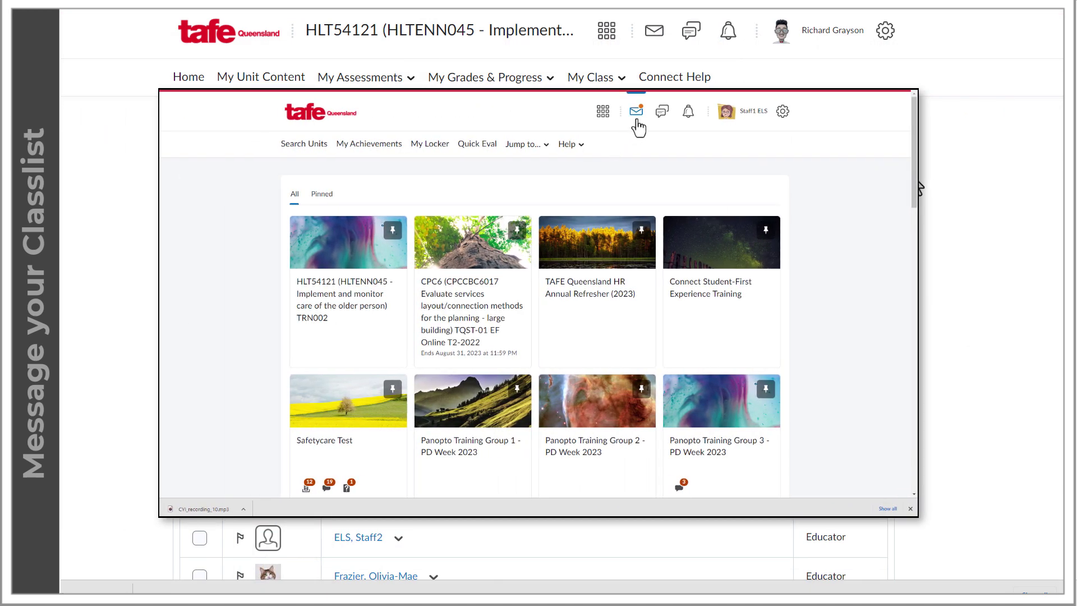
left_click(636, 112)
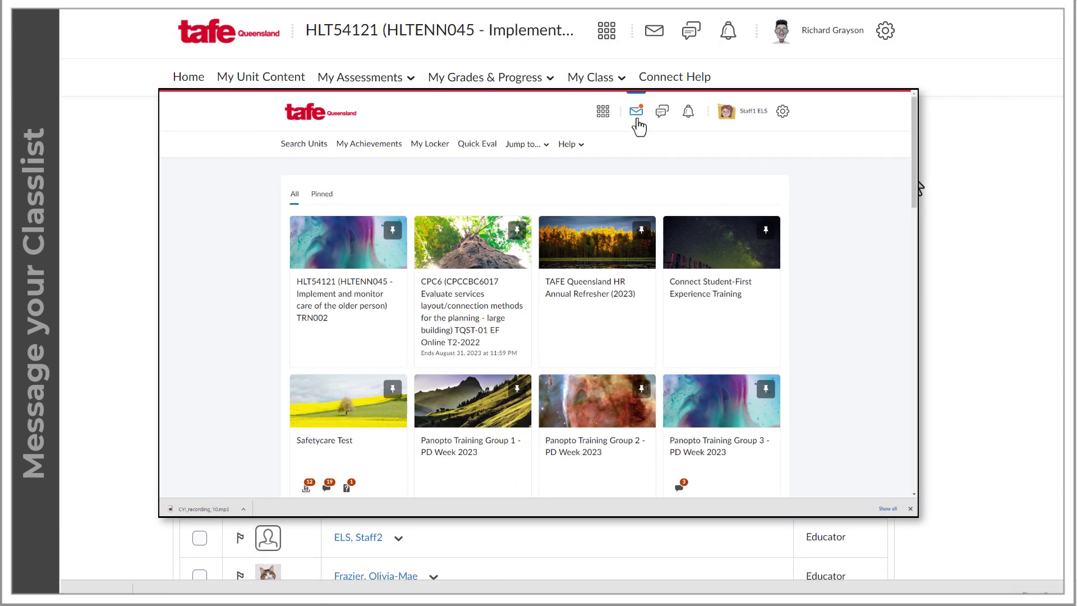